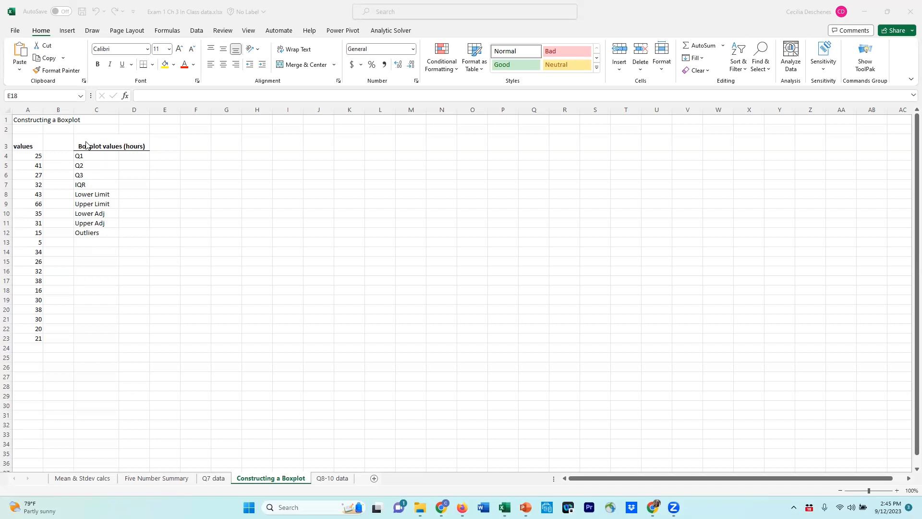
Apply outside borders to the boxplot values table in C3:D12 and widen column D slightly
drag(83, 142, 115, 233)
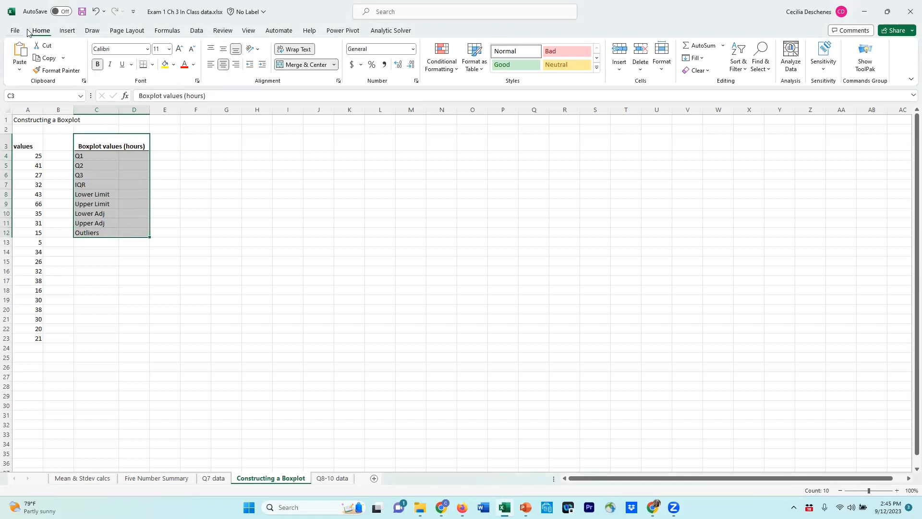
click(153, 66)
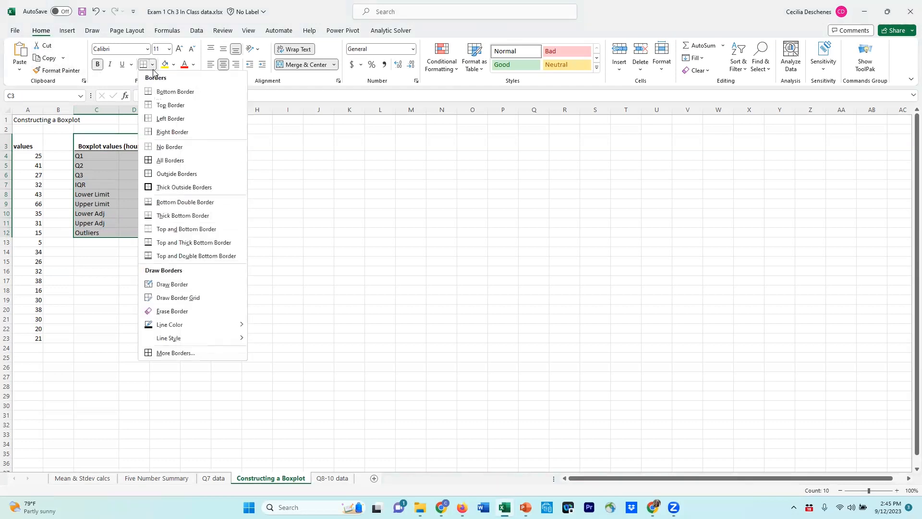
click(162, 173)
click(119, 262)
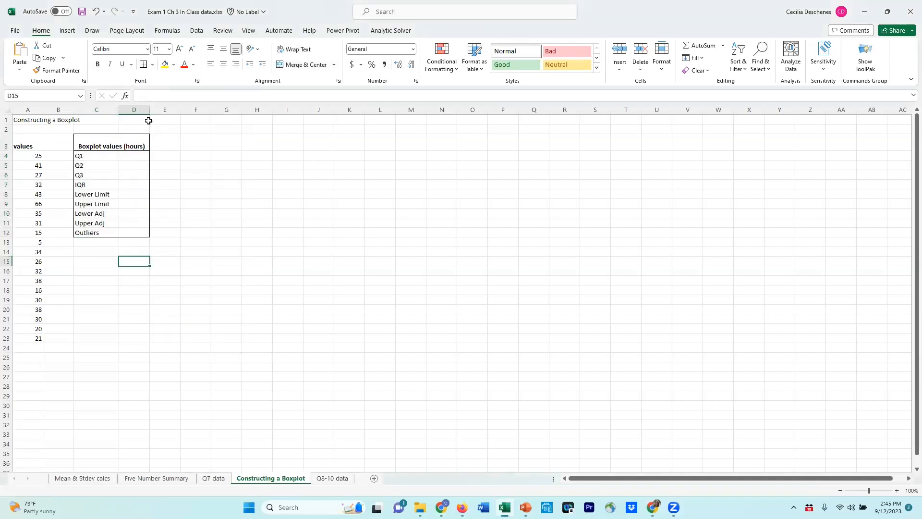
drag(150, 110, 161, 110)
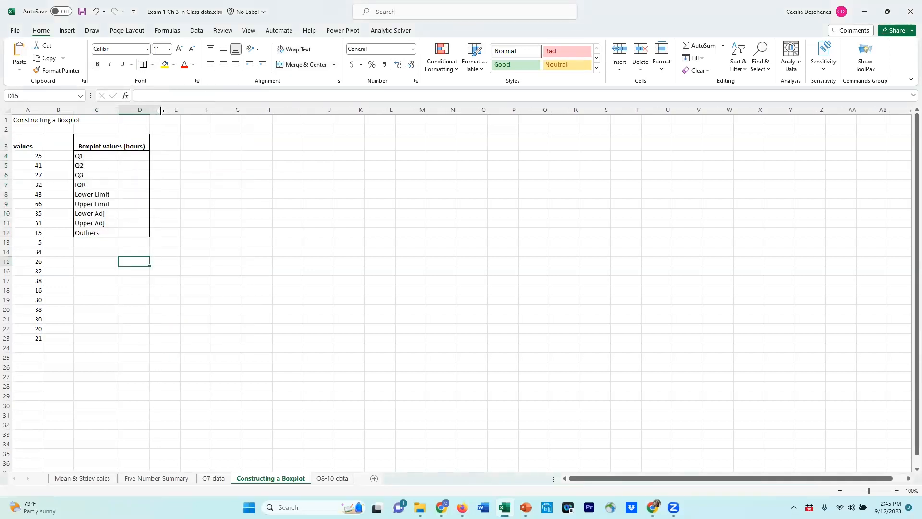
Calculate Q1 in cell D4 with the formula =QUARTILE.INC(A4:A23, 1)
click(144, 156)
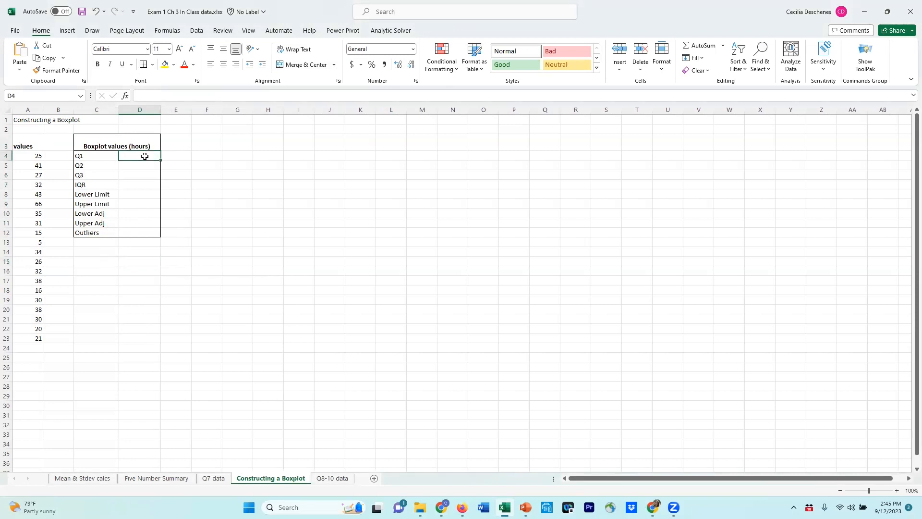
text(=)
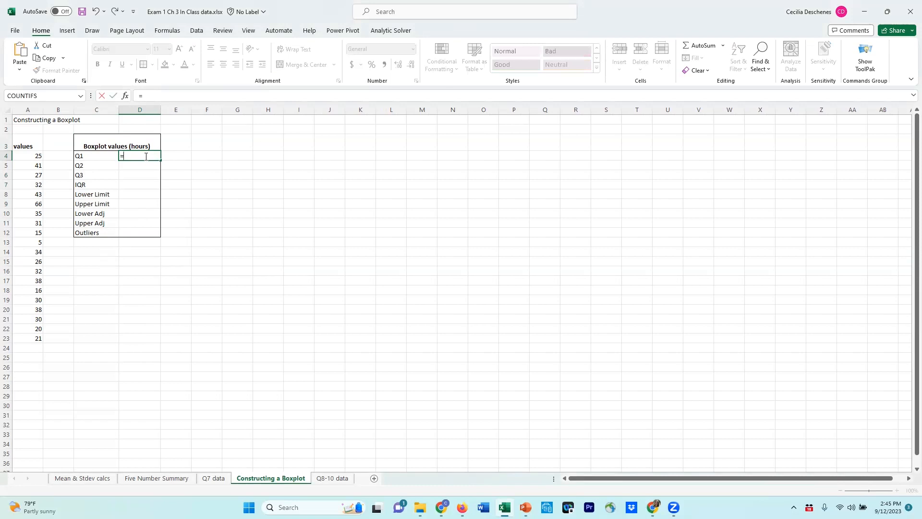
text(quar)
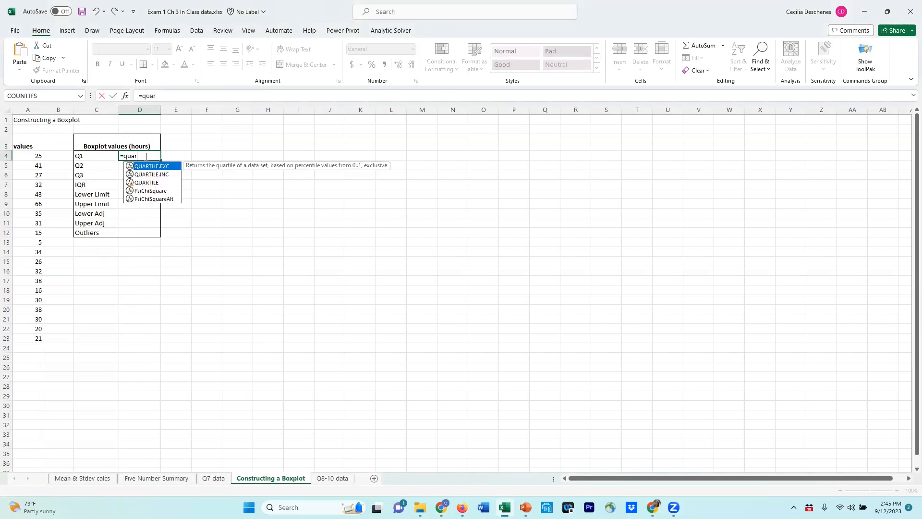
key(Down)
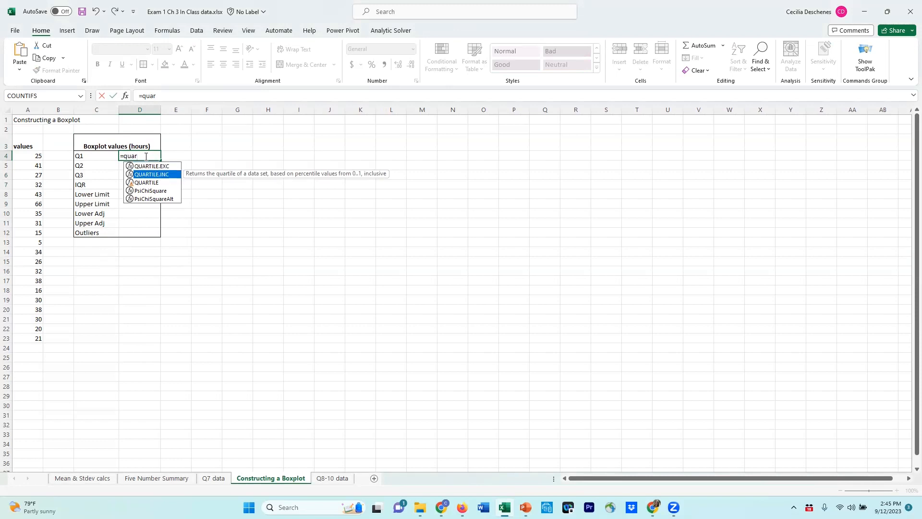
key(Tab)
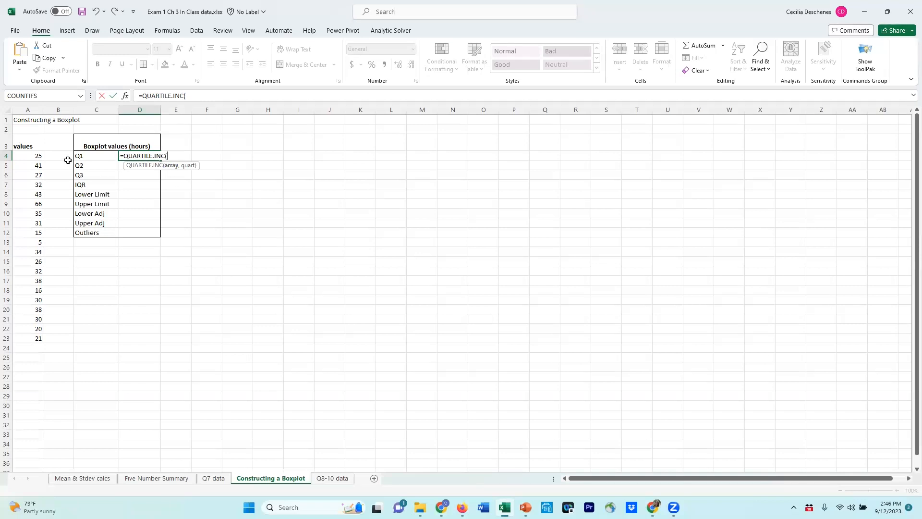
drag(22, 155, 29, 334)
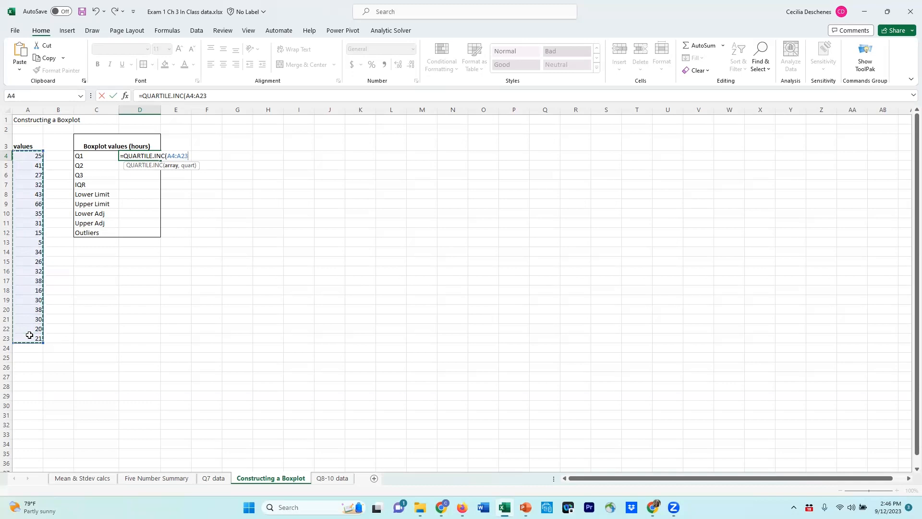
text(,)
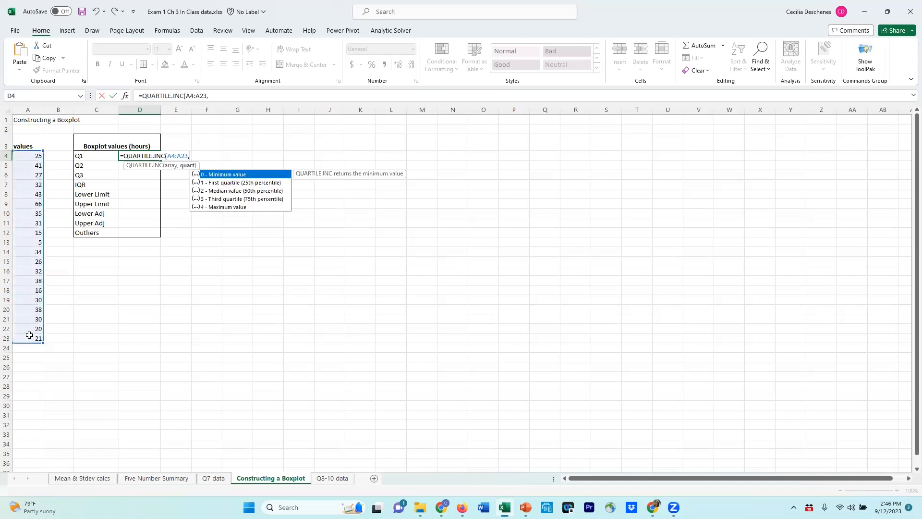
key(Escape)
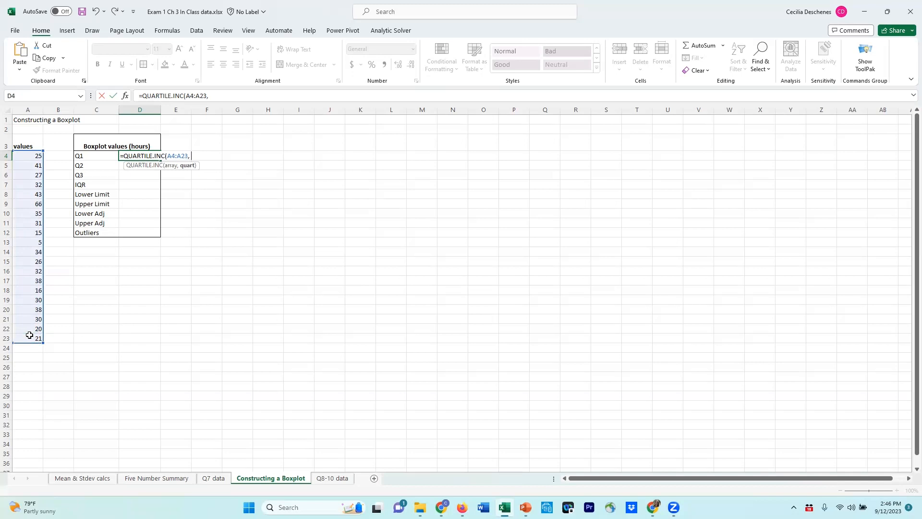
text(1)
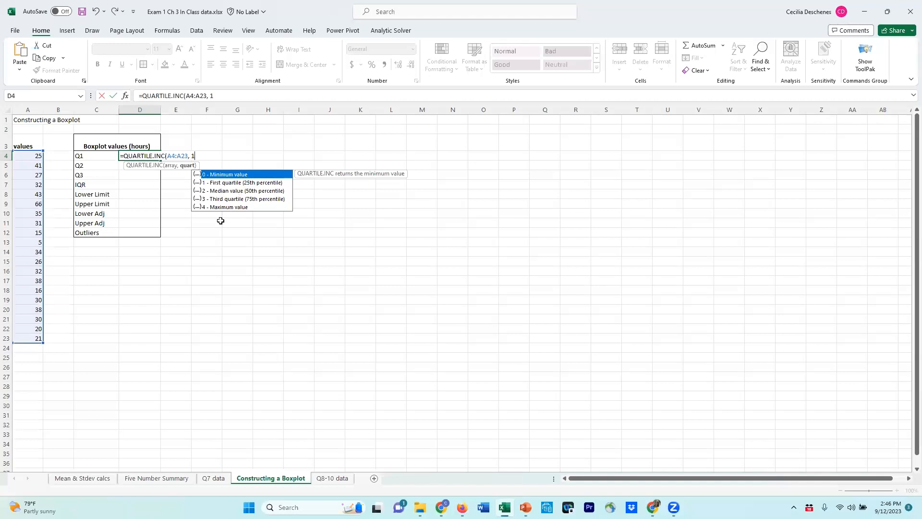
text())
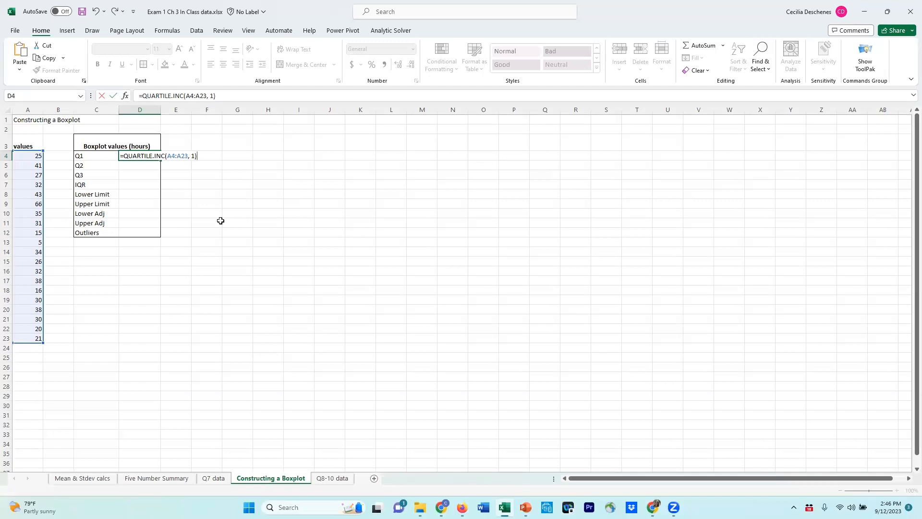
key(Return)
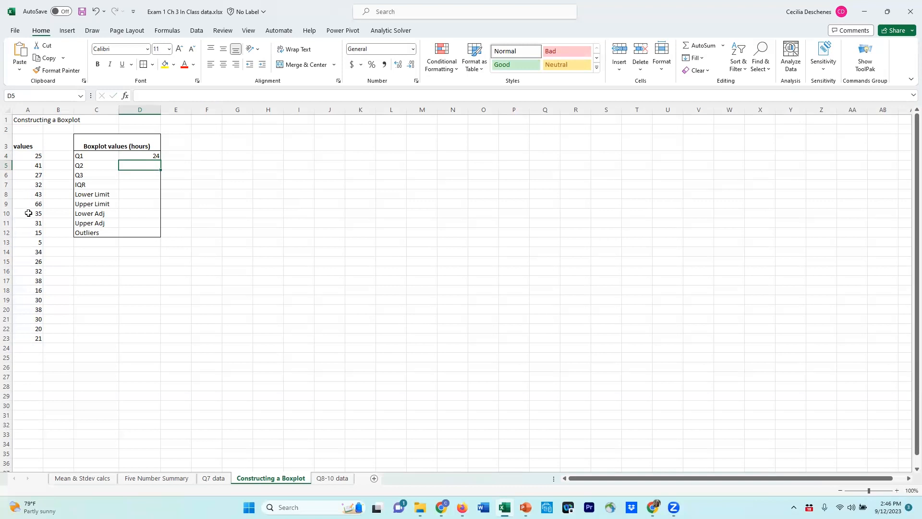
Fill the Q1 formula down to the Q2 cell D5 and correct it to =QUARTILE.INC(A4:A23, 2)
click(141, 155)
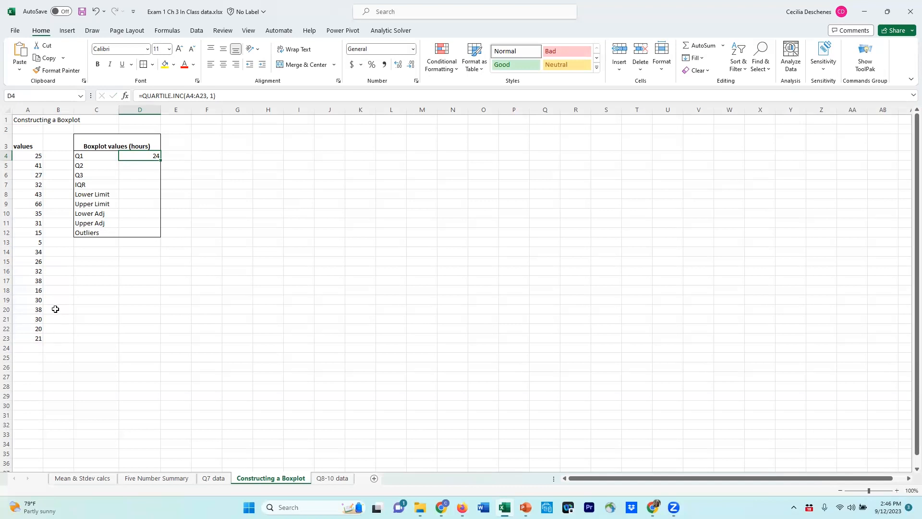
click(151, 165)
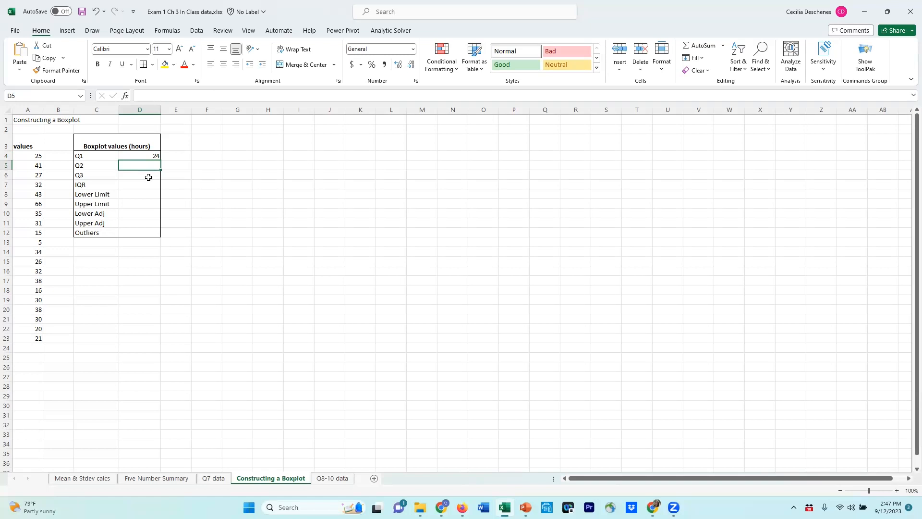
click(149, 157)
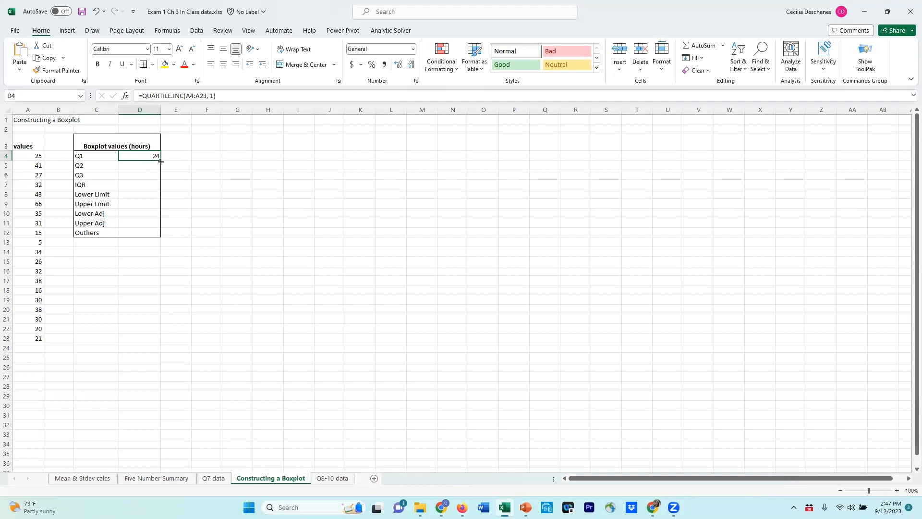
drag(160, 162, 157, 167)
click(144, 165)
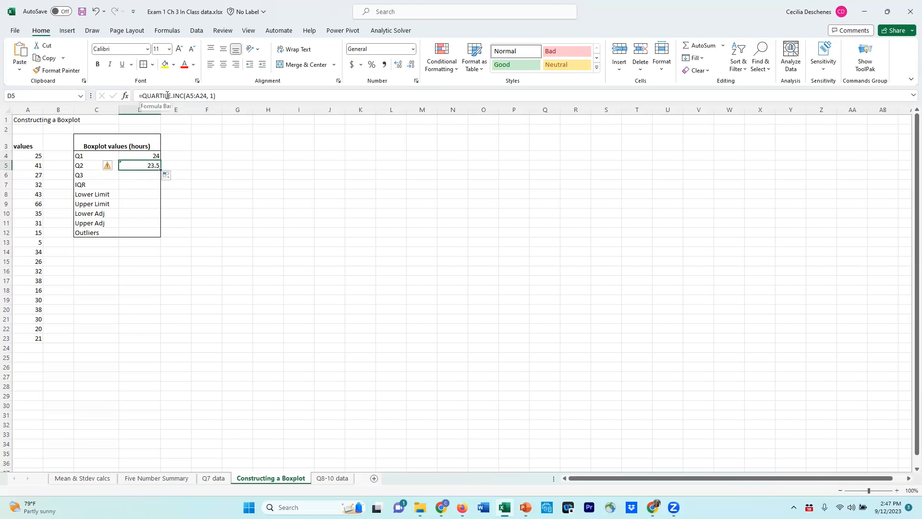
click(227, 95)
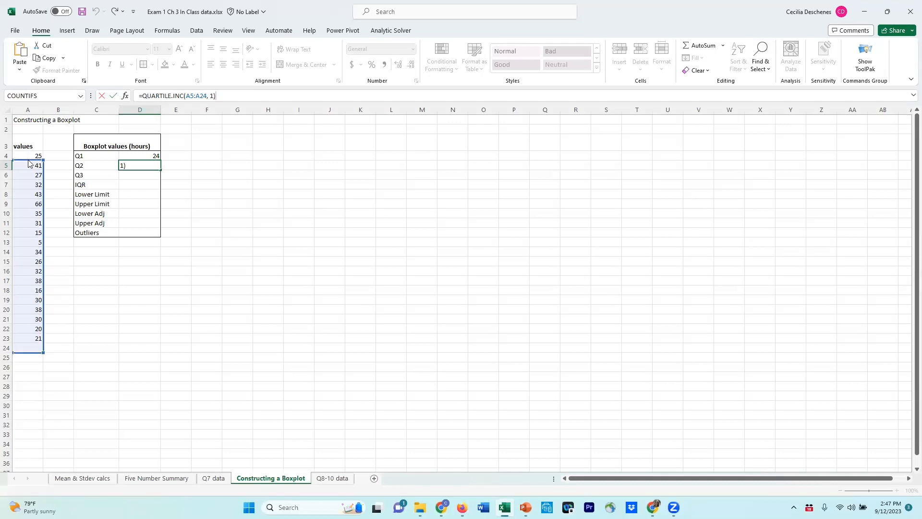
drag(28, 159, 29, 157)
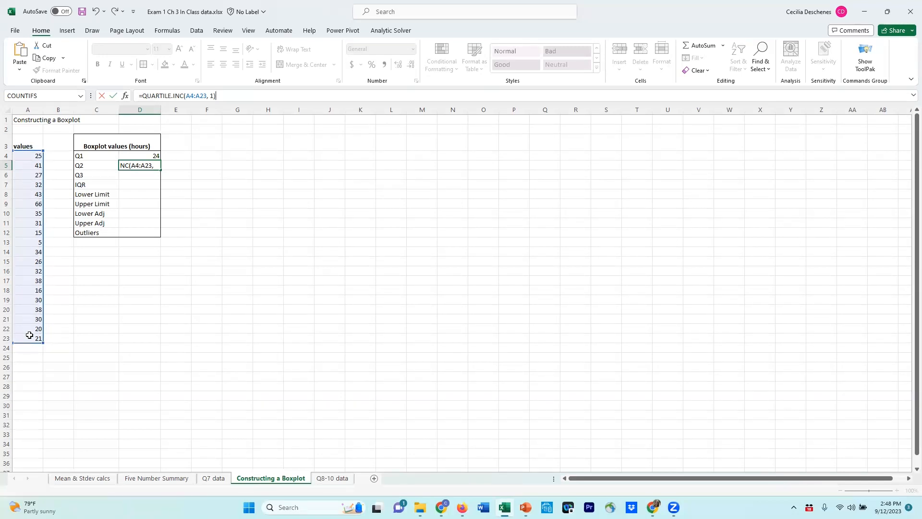
double_click(212, 96)
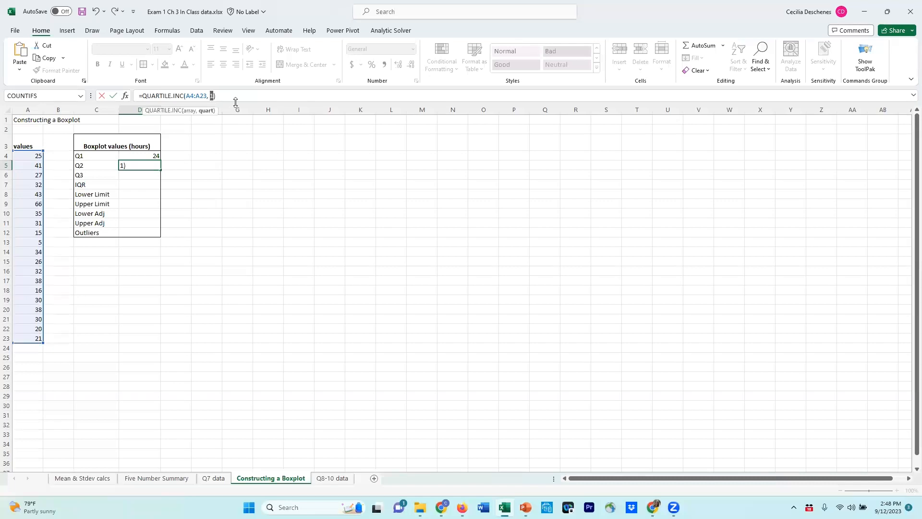
text(2)
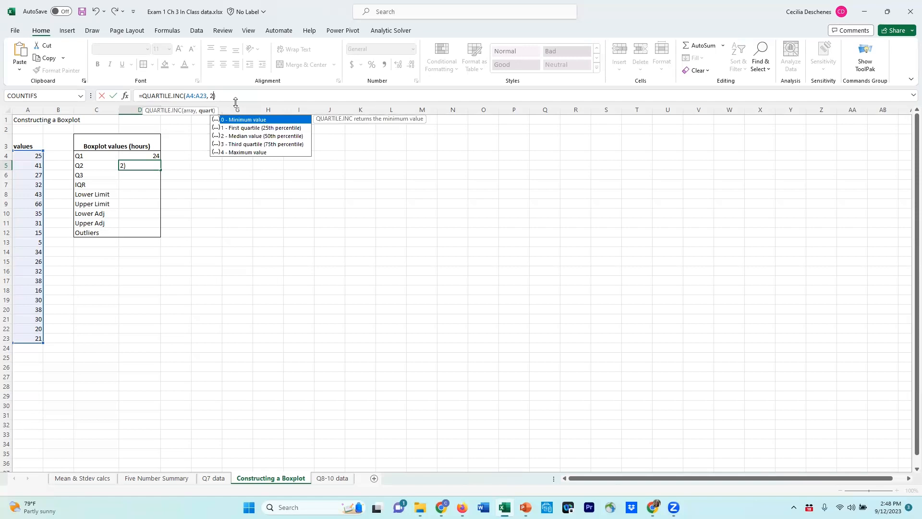
key(Return)
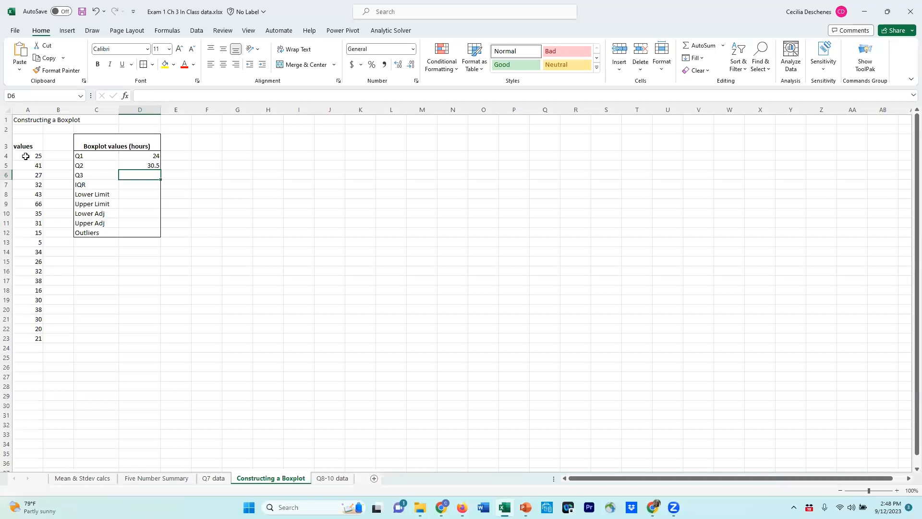
Make the data range in the Q1 formula in D4 absolute, as $A$4:$A$23
drag(25, 156, 35, 336)
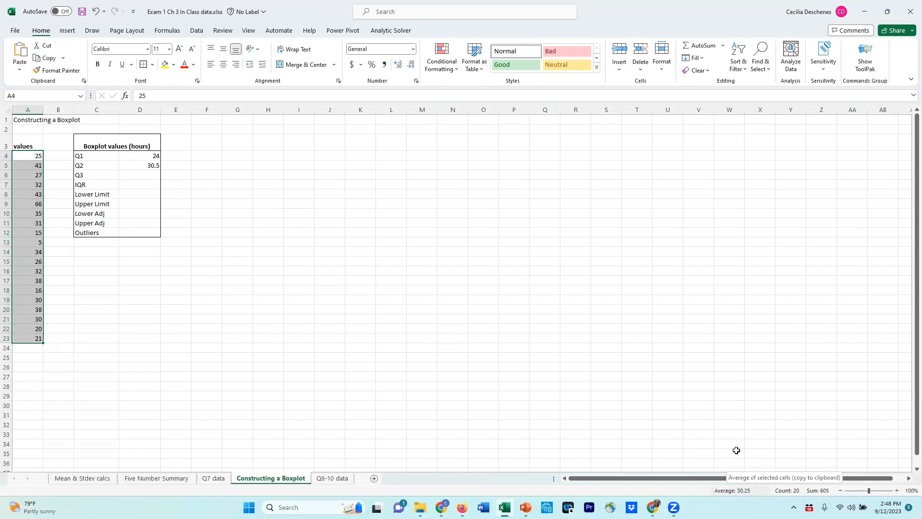
click(136, 176)
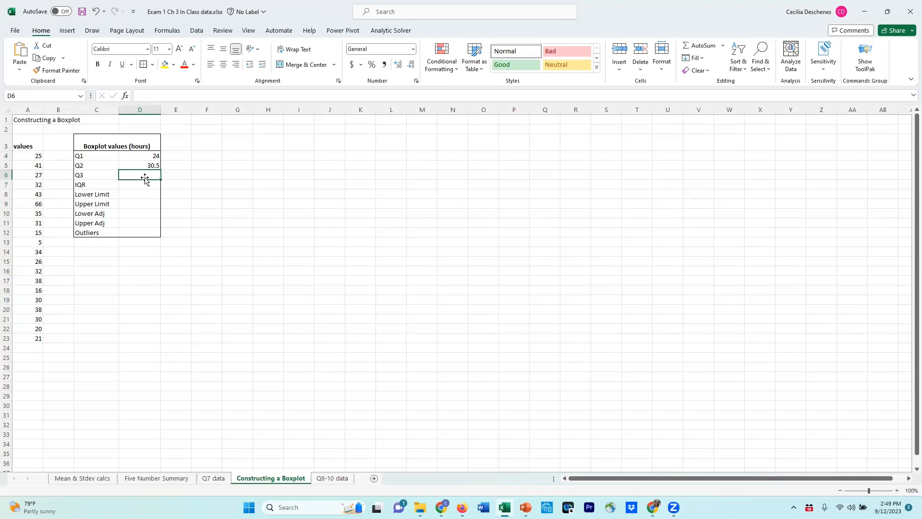
click(148, 155)
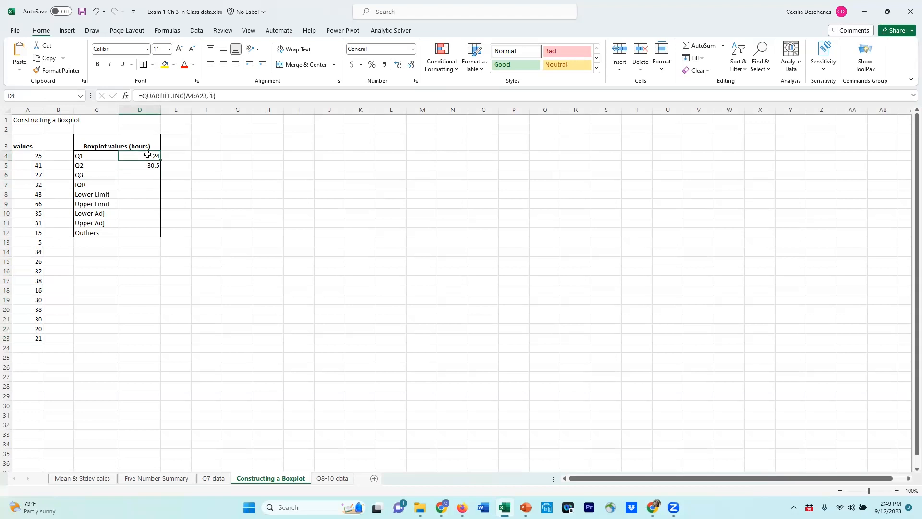
click(224, 95)
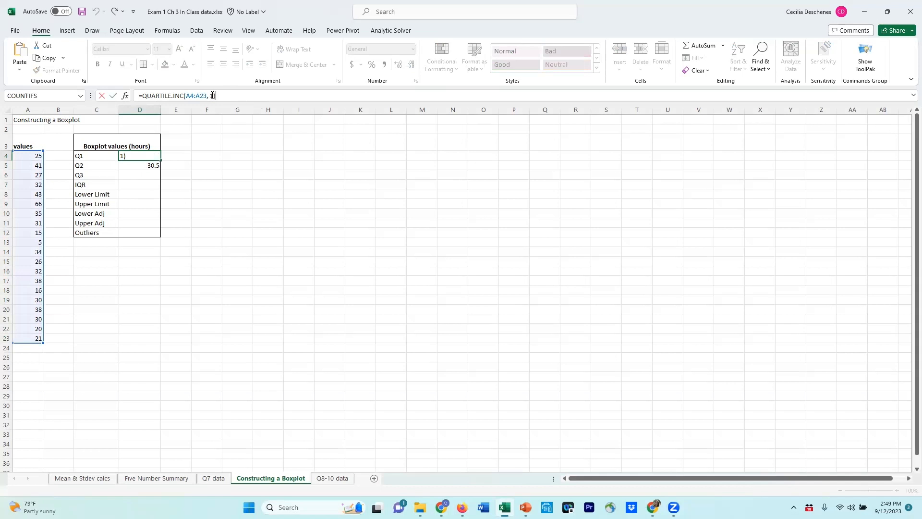
drag(207, 95, 186, 99)
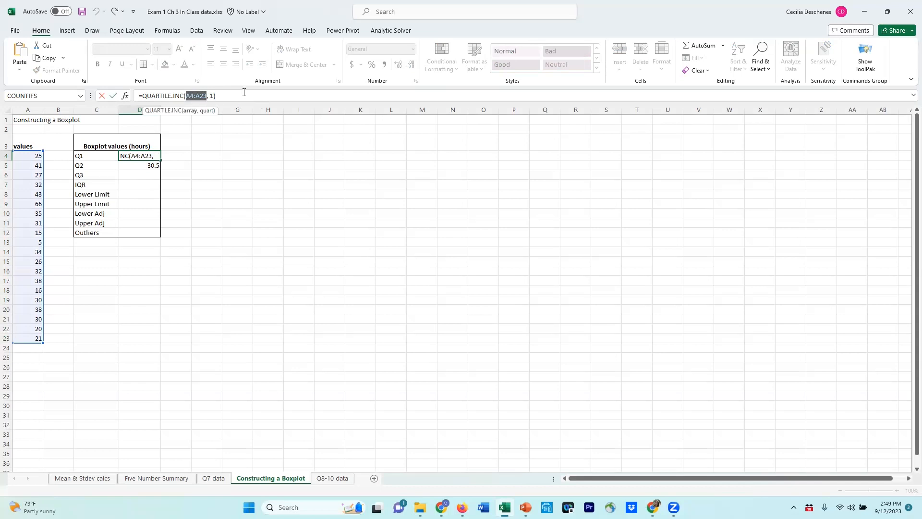
key(F4)
click(244, 93)
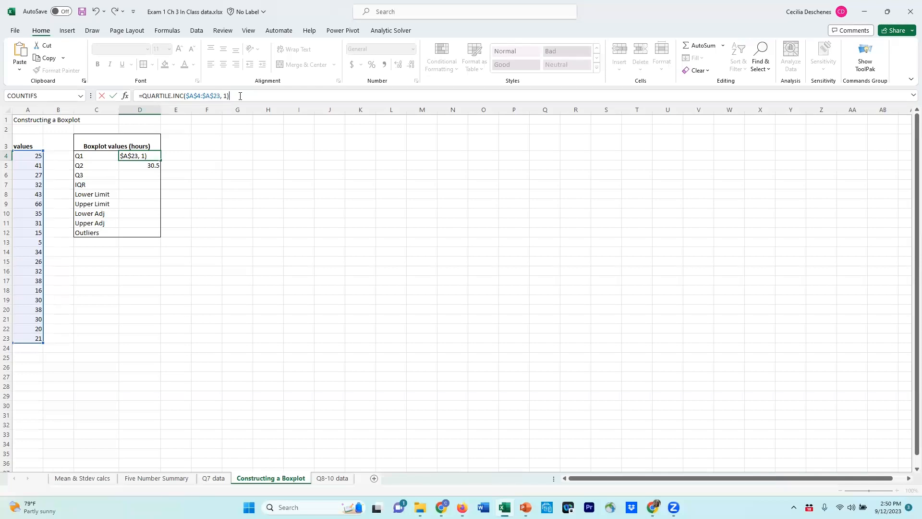
key(Return)
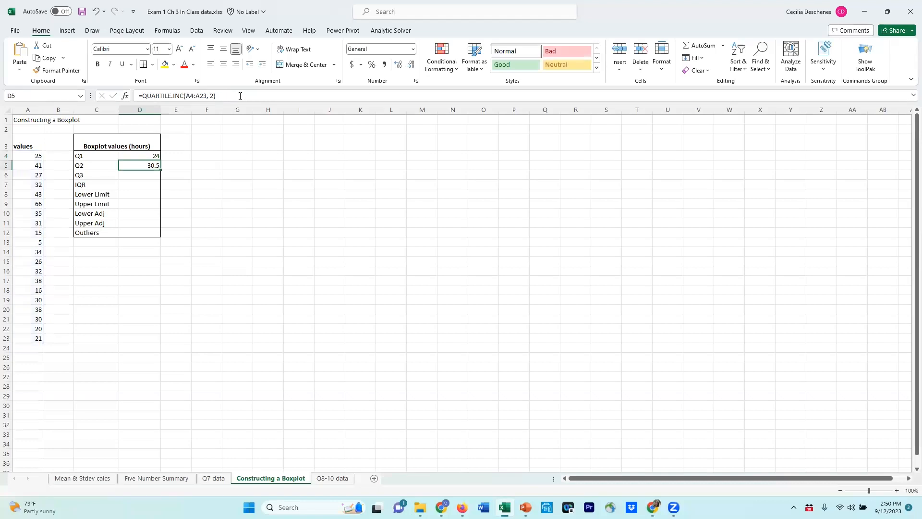
Copy the Q1 formula from cell D4 and paste it into the Q3 cell D6
click(143, 155)
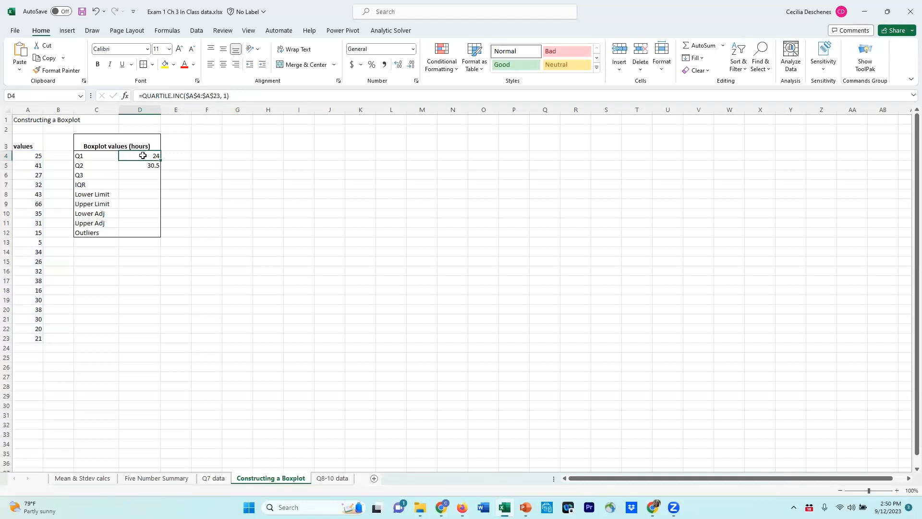
key(ctrl+c)
click(140, 174)
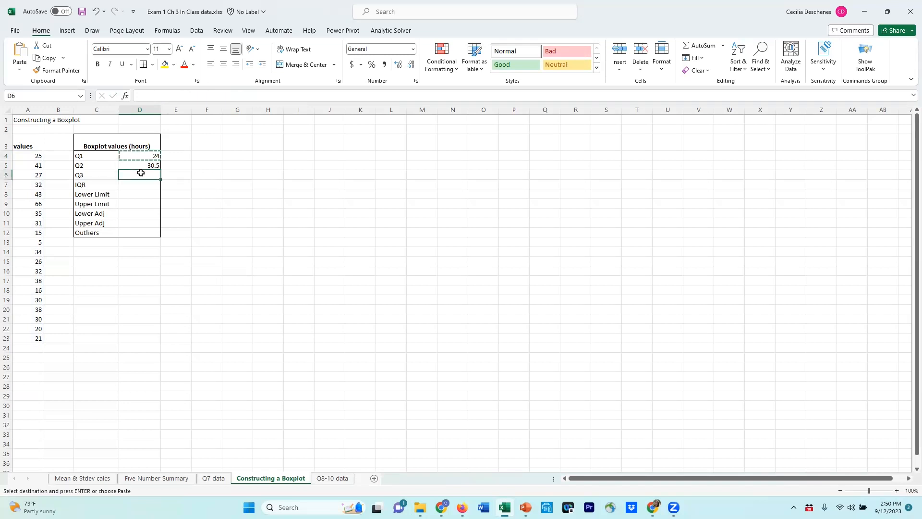
key(ctrl+v)
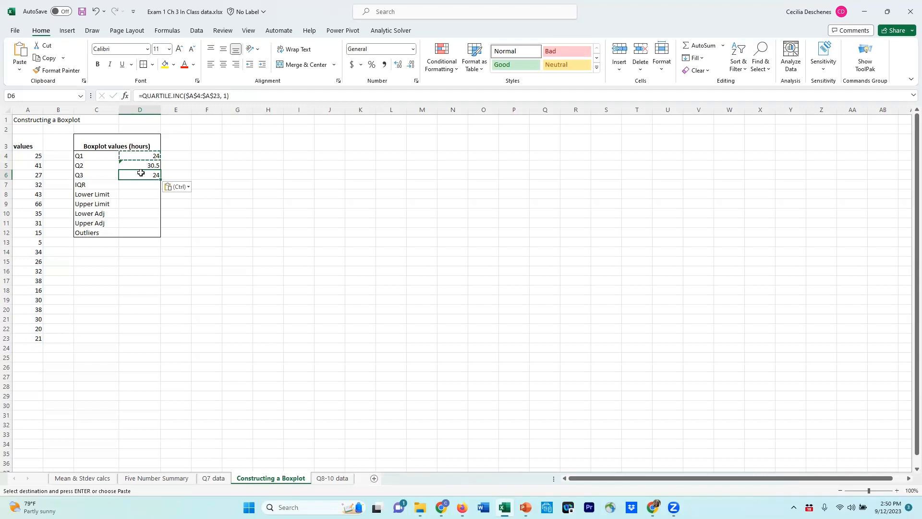
click(140, 155)
right_click(148, 157)
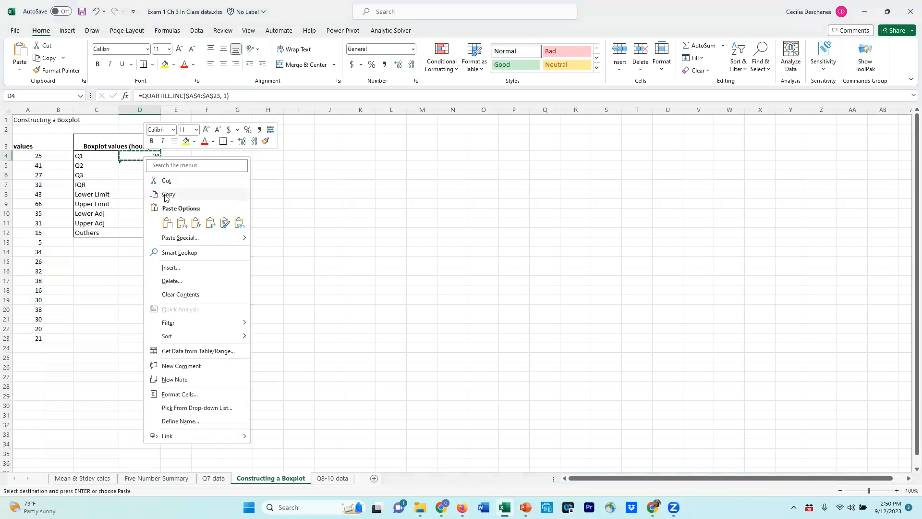
key(Escape)
click(133, 173)
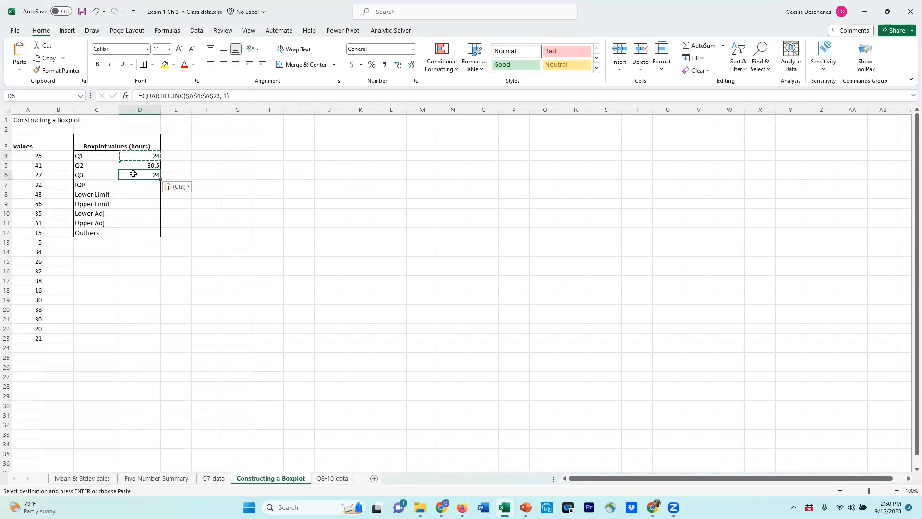
right_click(133, 174)
click(157, 240)
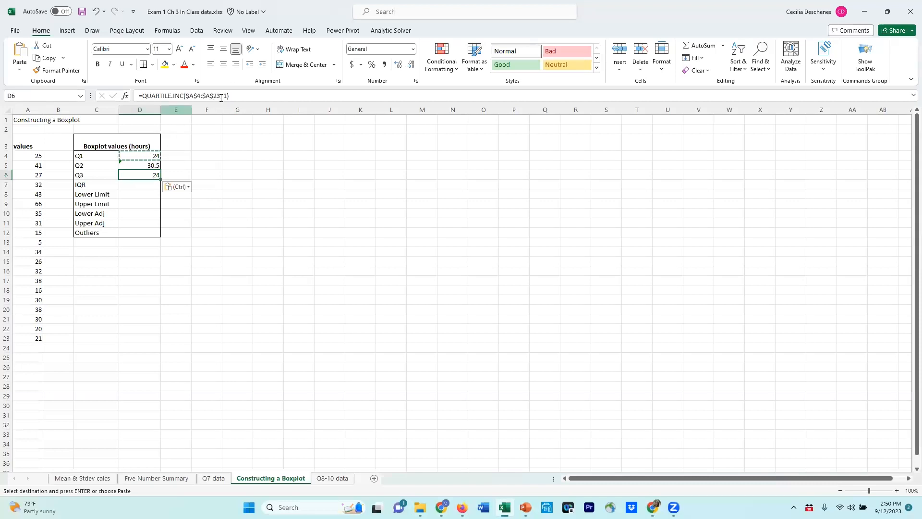
Try to change the quartile argument of the Q3 formula in D6 to 3 (third quartile)
click(240, 96)
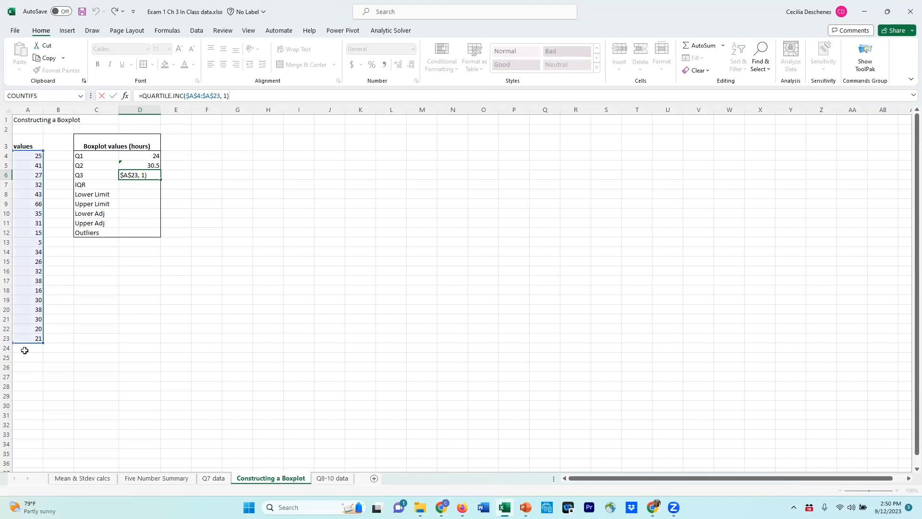
double_click(224, 96)
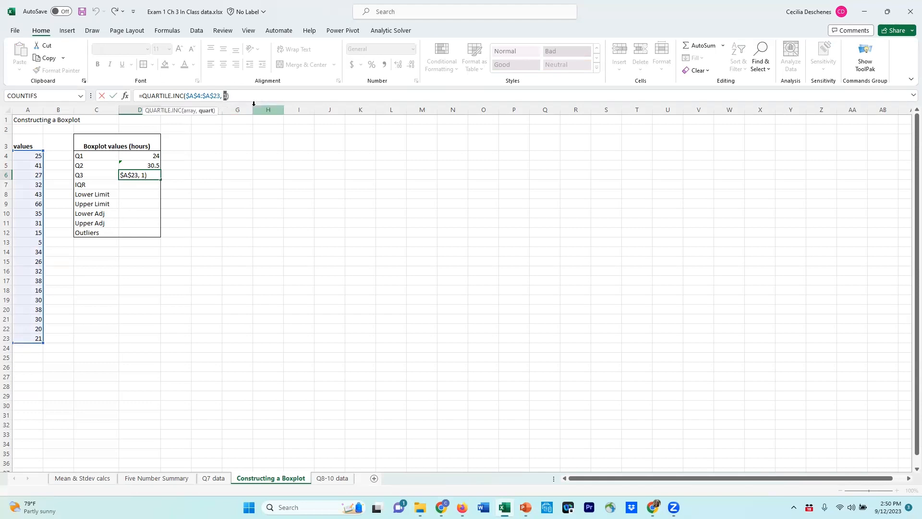
text(3)
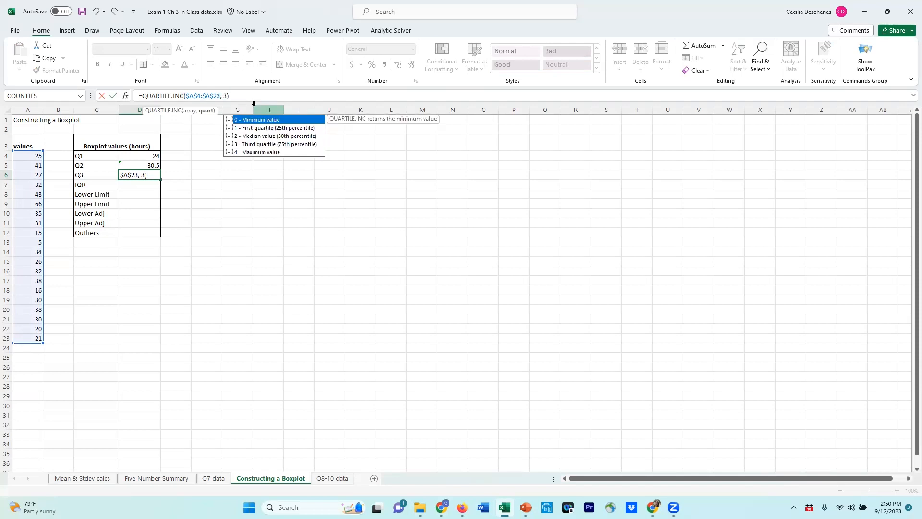
key(BackSpace)
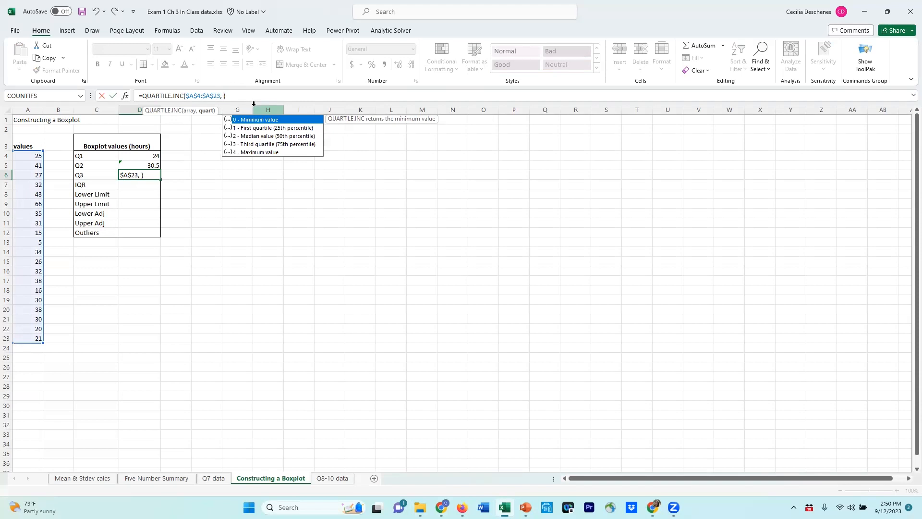
key(Down)
key(Down)
key(Down)
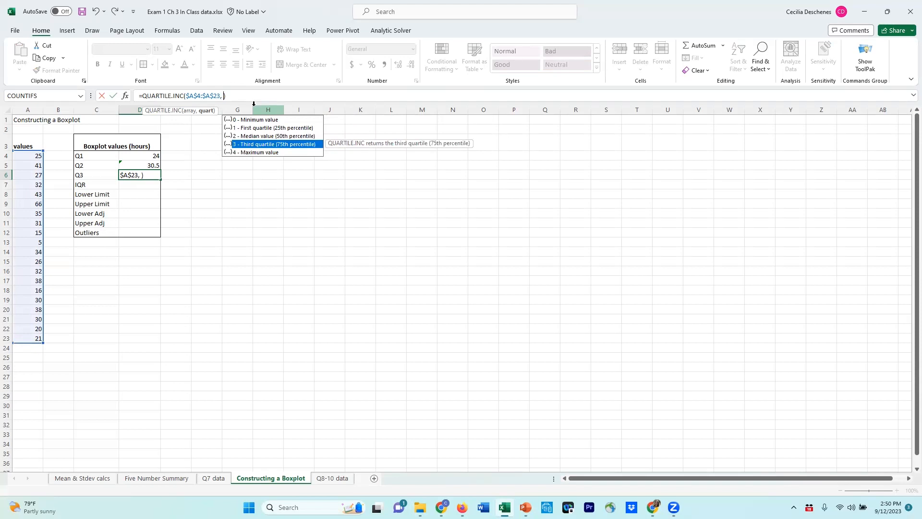
key(Return)
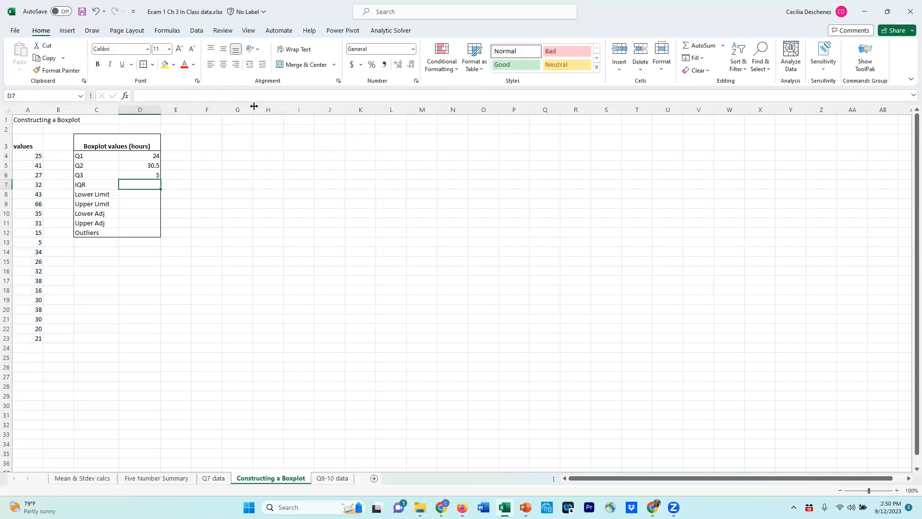
Correct the Q3 formula in D6 by supplying 3 - Third quartile (75th percentile) as its missing quartile argument
click(149, 175)
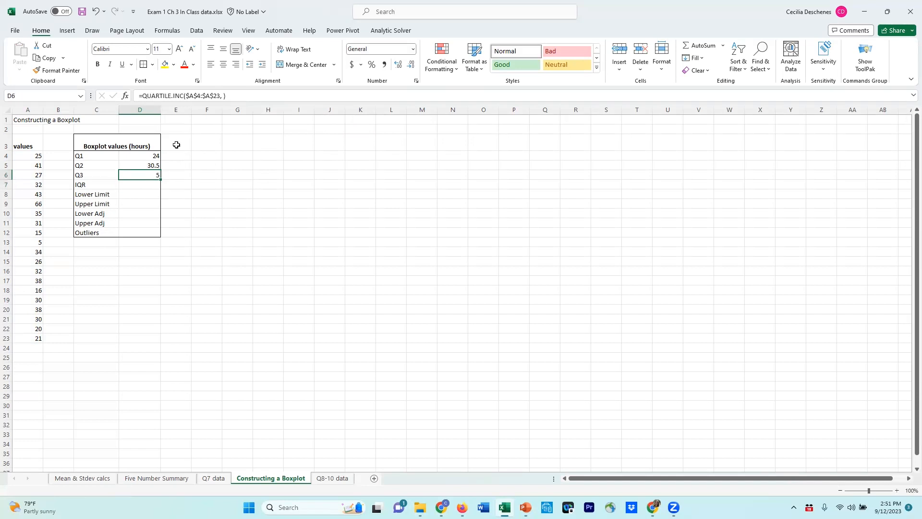
click(223, 96)
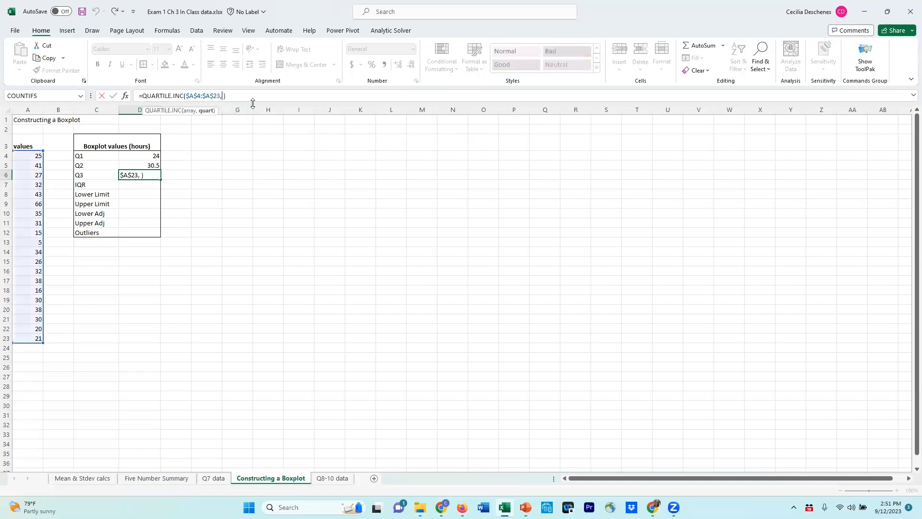
text(5)
key(BackSpace)
text(3)
key(BackSpace)
key(Down)
key(Down)
key(Down)
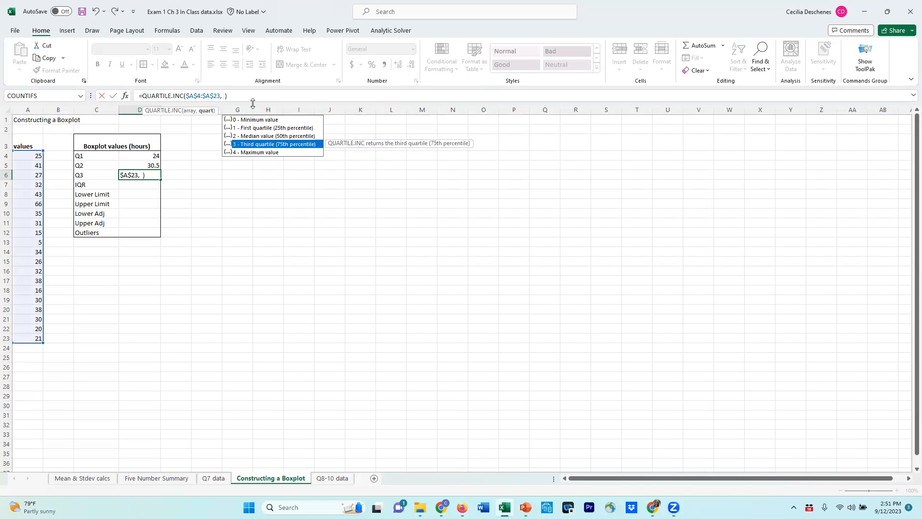
key(Tab)
key(Return)
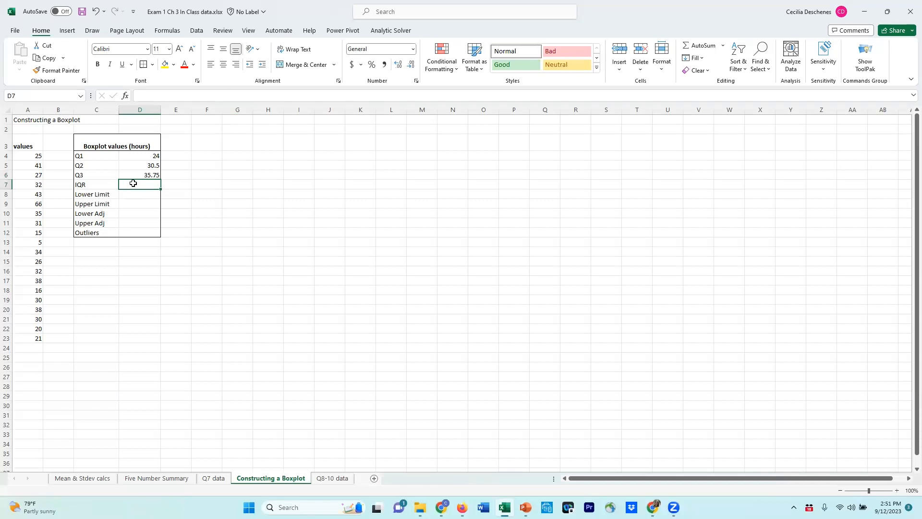
Calculate the IQR in cell D7 with the formula =D6-D4 and review its cell references
text(=)
key(Up)
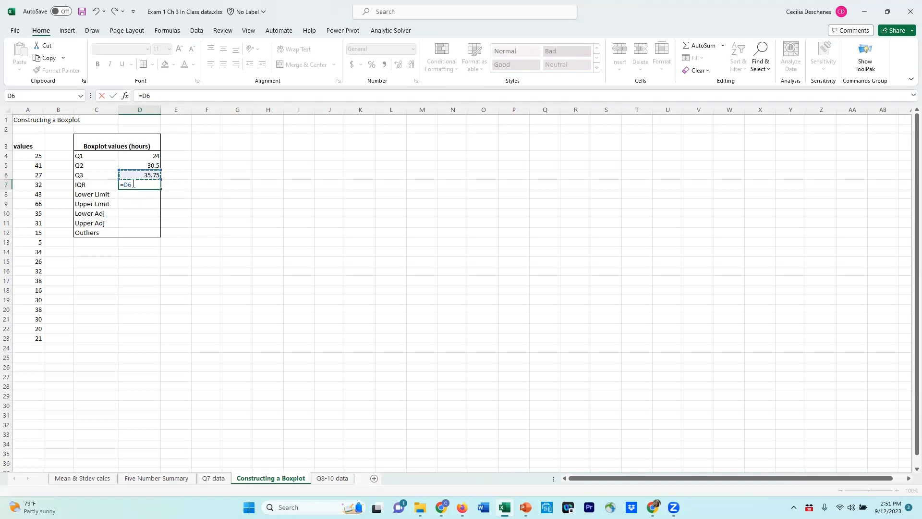
text(-)
click(135, 155)
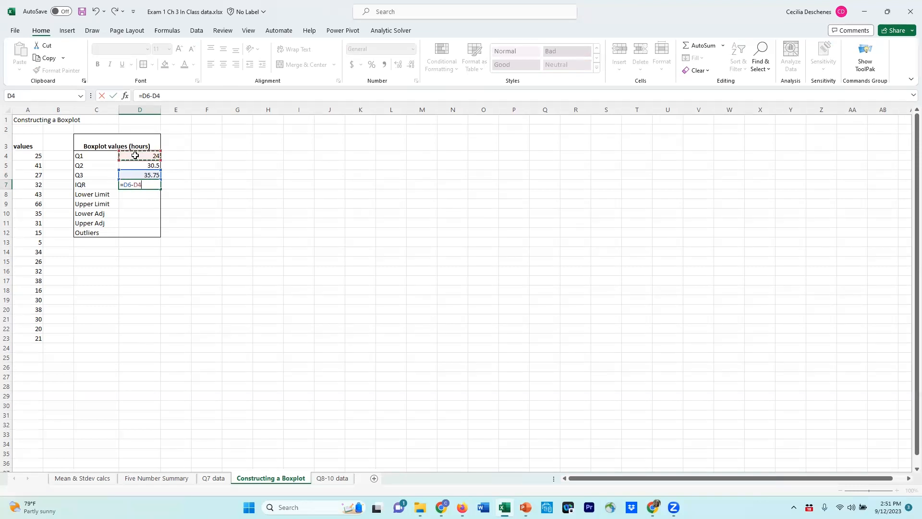
key(Return)
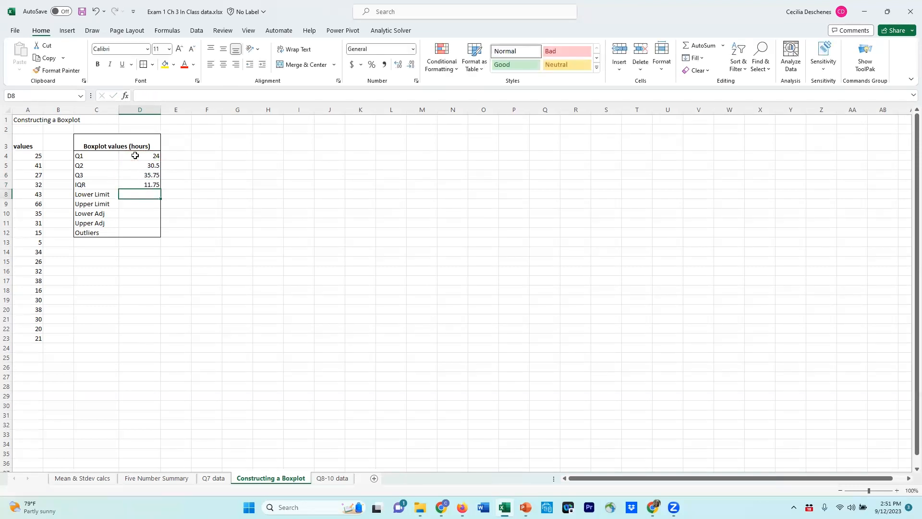
click(142, 184)
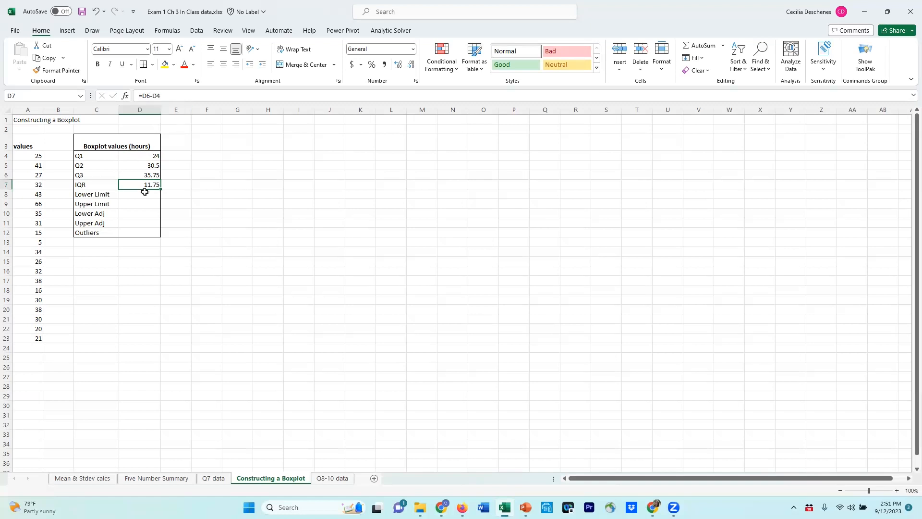
click(166, 96)
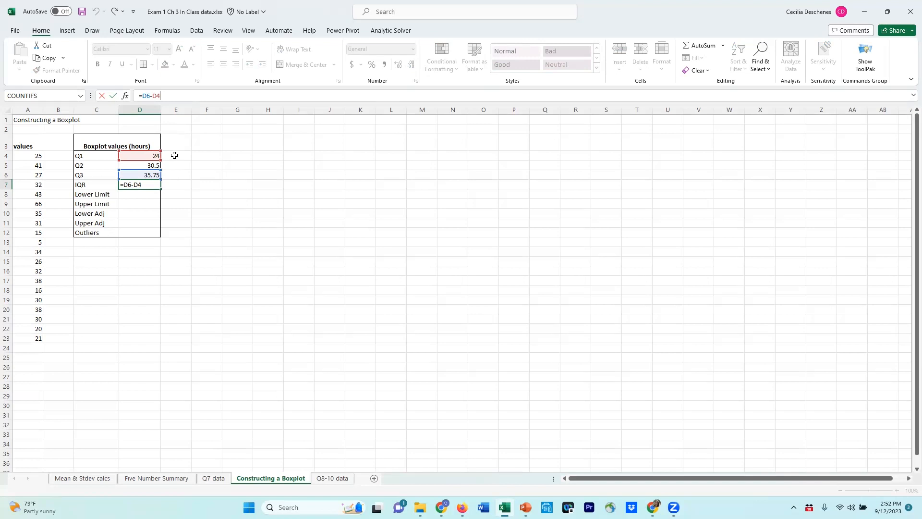
key(Return)
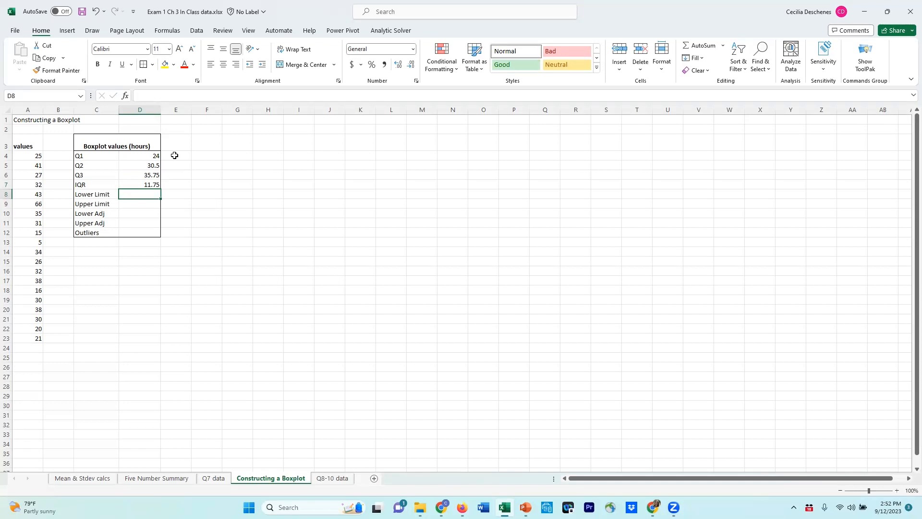
Calculate the lower limit in cell D8 with the formula =D4-1.5*D7
text(=)
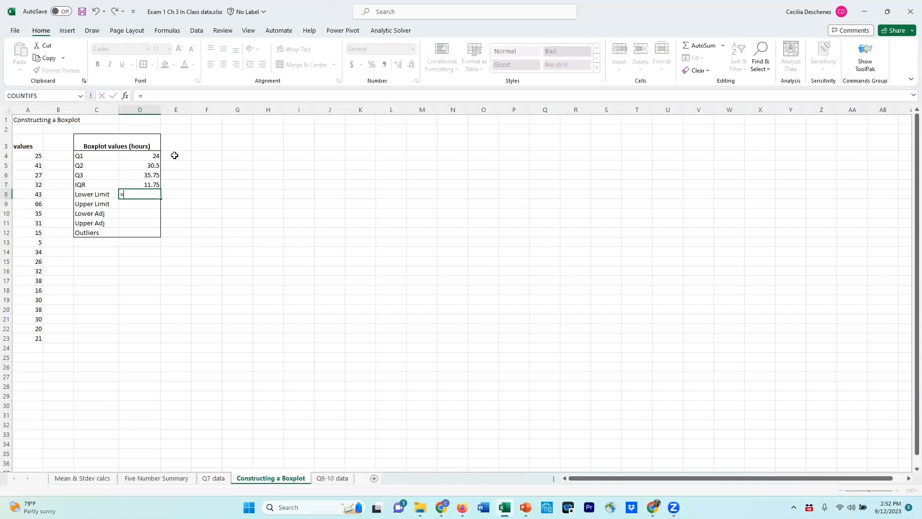
key(Up)
key(Up)
key(Up)
key(Up)
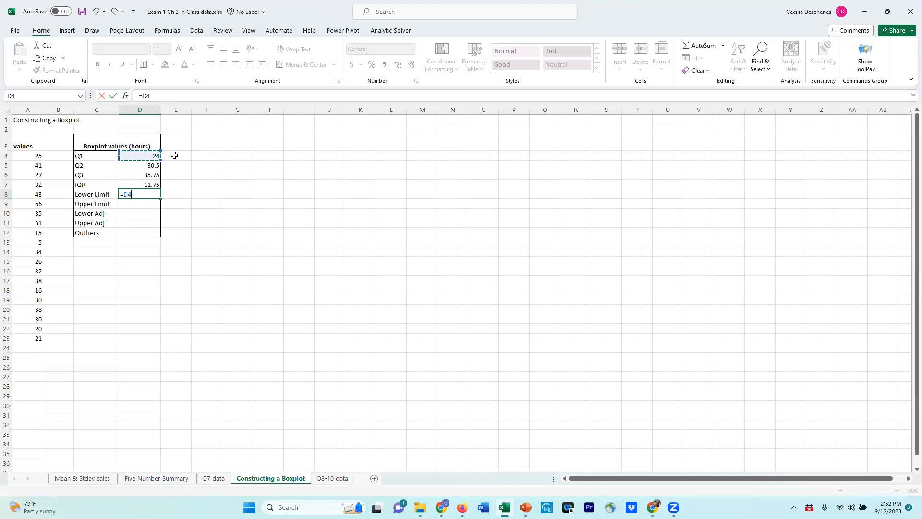
text(-1.5*)
click(148, 183)
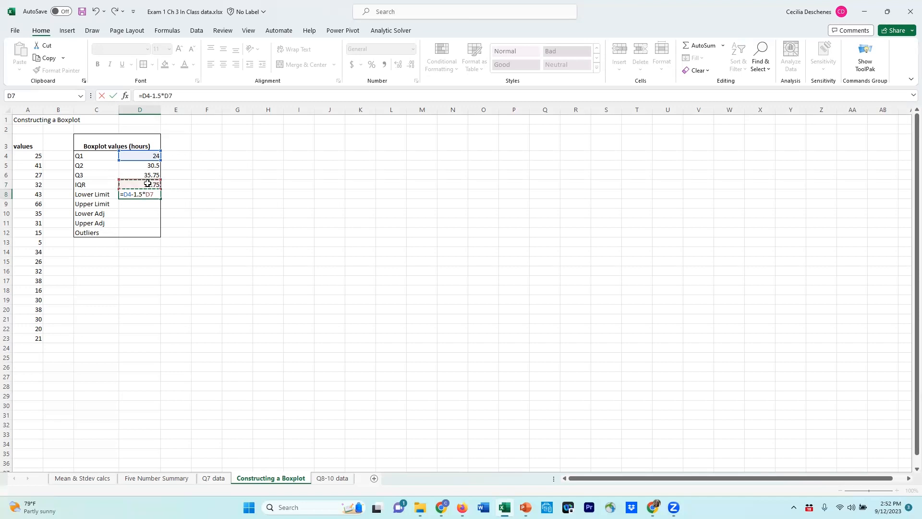
key(Return)
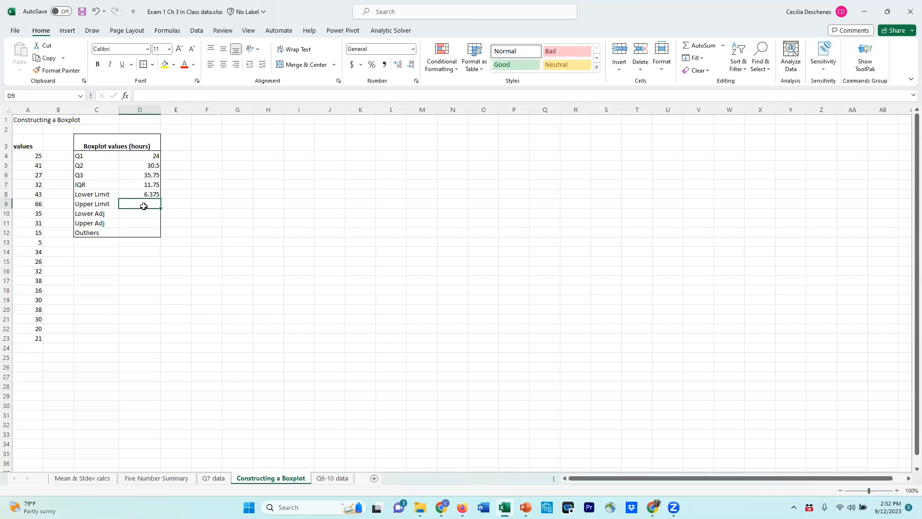
Calculate the upper limit in cell D9 with the formula =D6+1.5*D7
text(=)
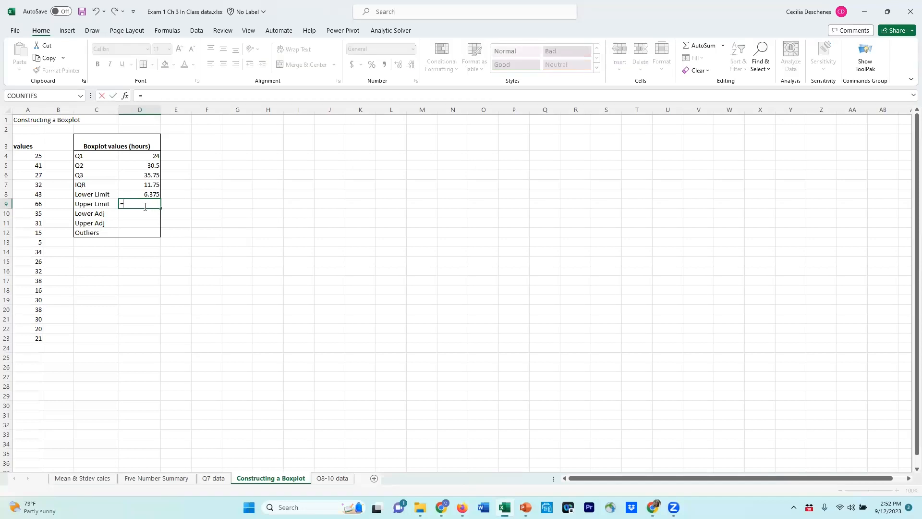
key(Up)
key(Up)
key(Up)
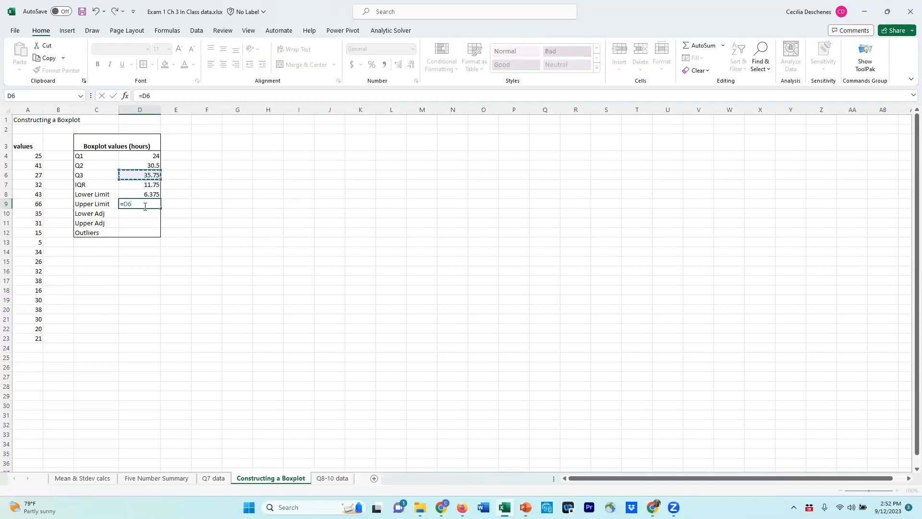
text(+1.5*)
click(150, 185)
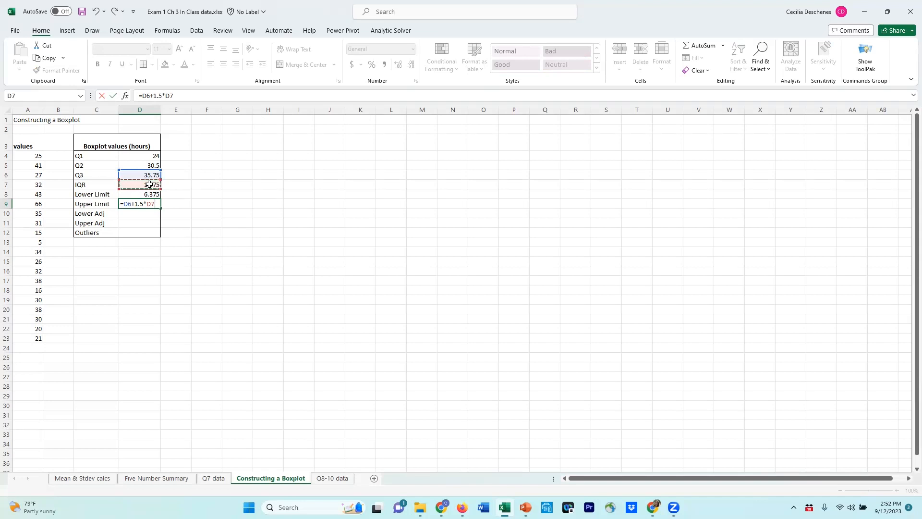
key(Return)
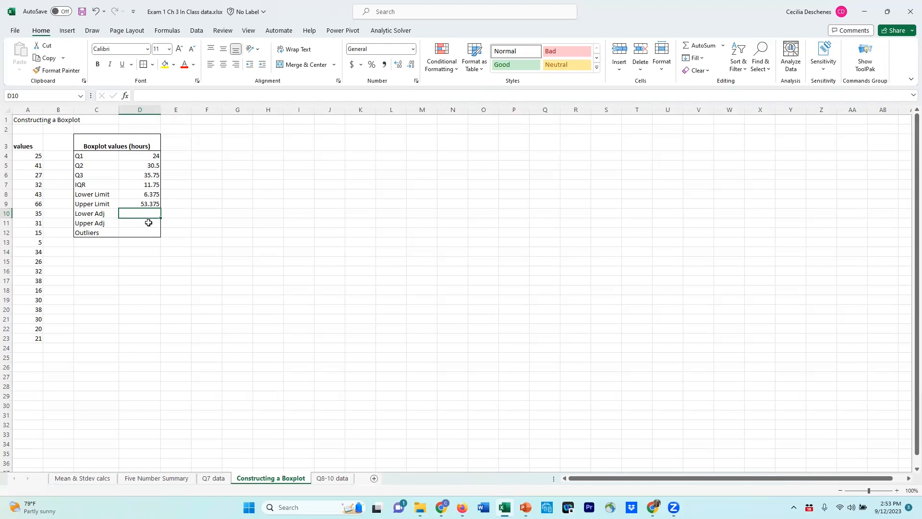
Sort the data in the values column (A4:A23) from smallest to largest, treating the first row as headers
click(27, 157)
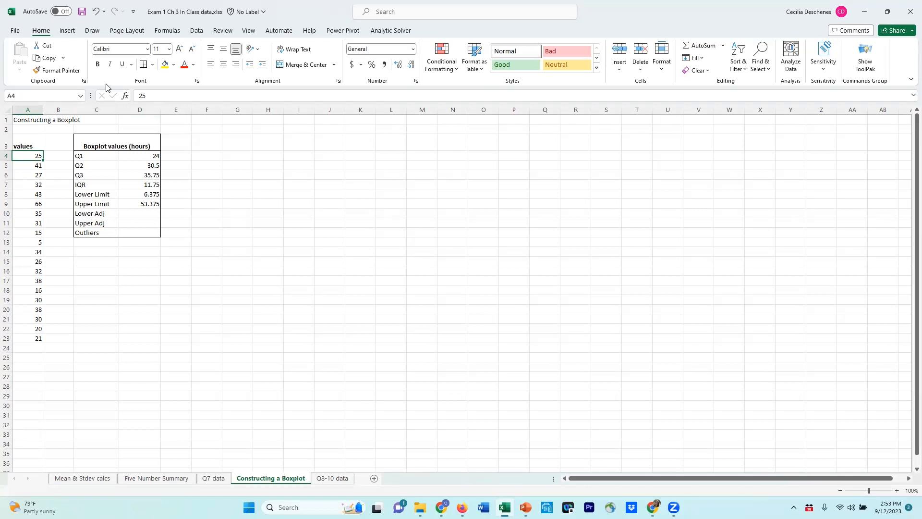
click(35, 193)
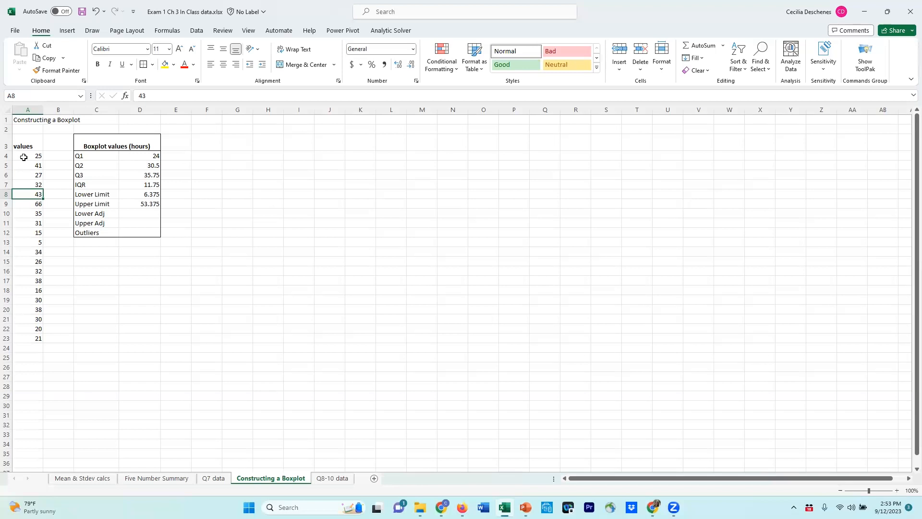
click(197, 31)
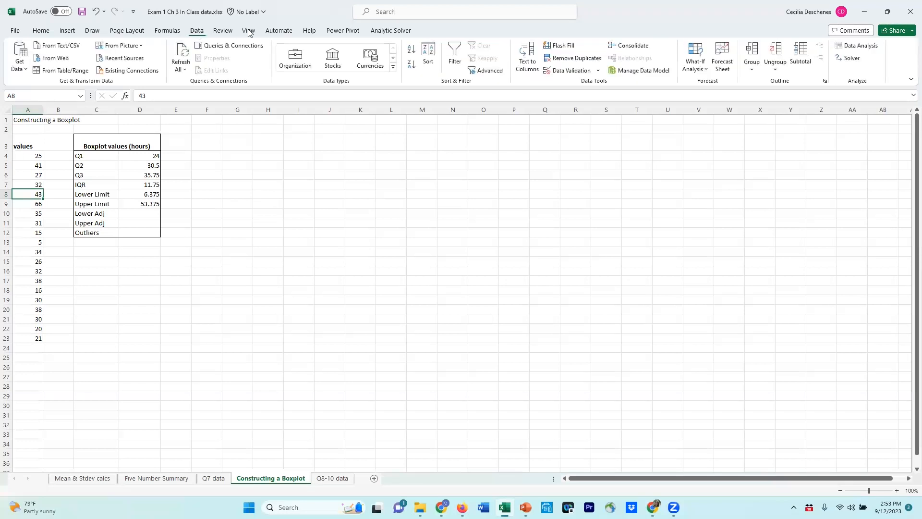
click(427, 55)
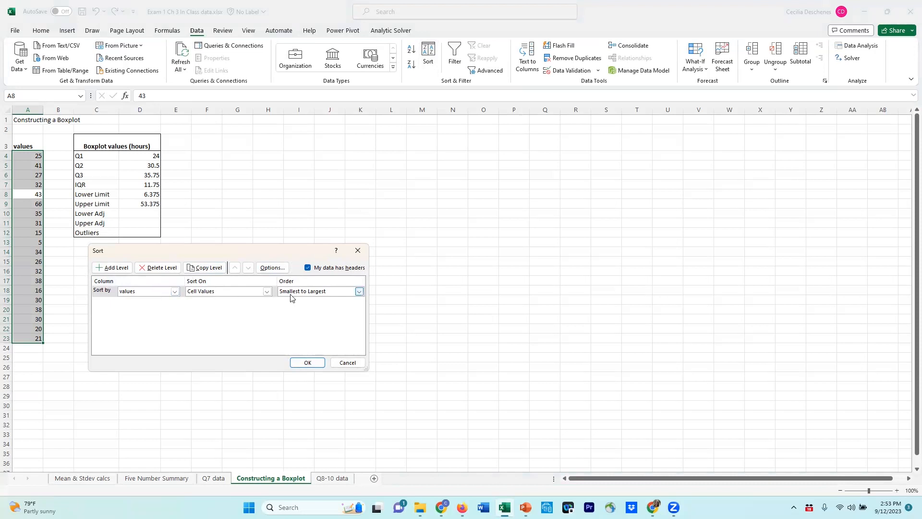
click(307, 362)
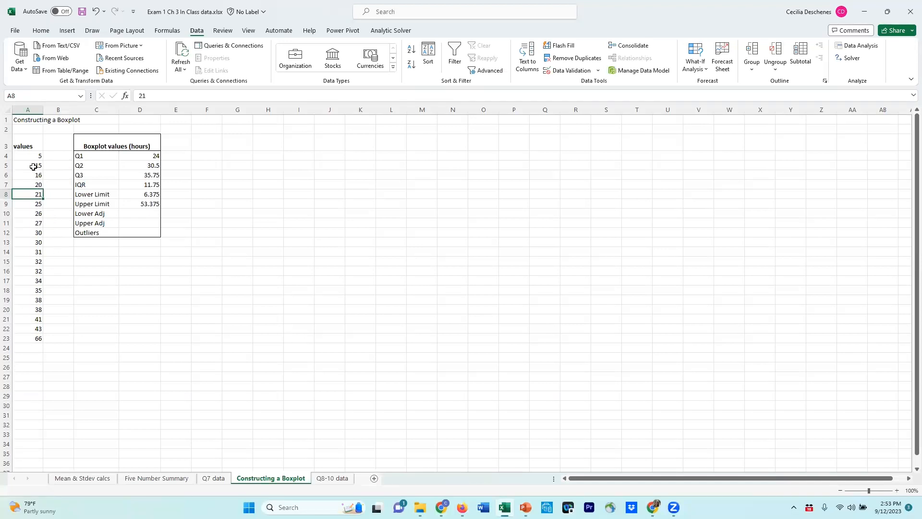
Compare the smallest data value with the lower limit and enter 5 as an outlier in cell D12
click(151, 194)
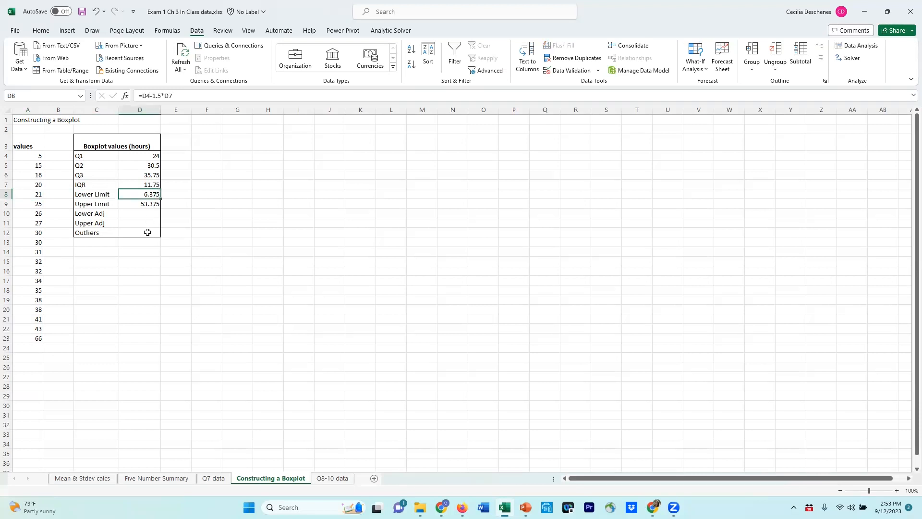
click(30, 157)
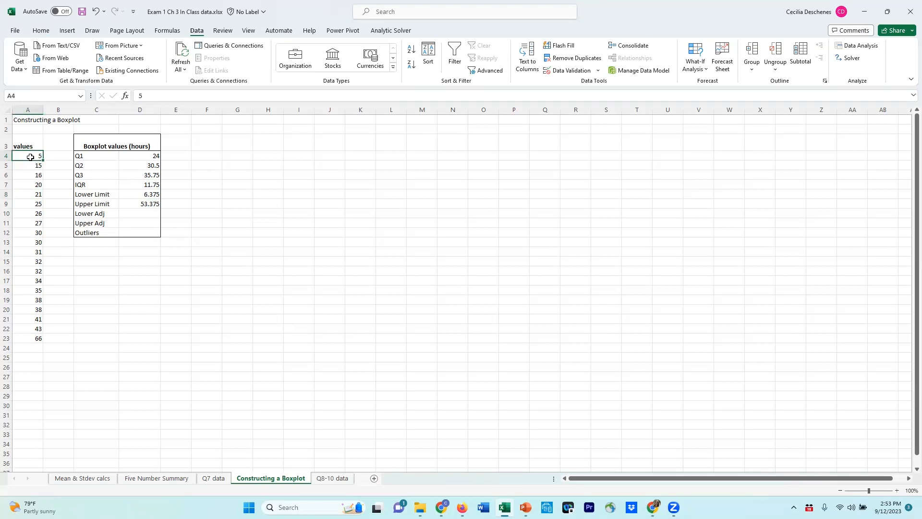
click(137, 232)
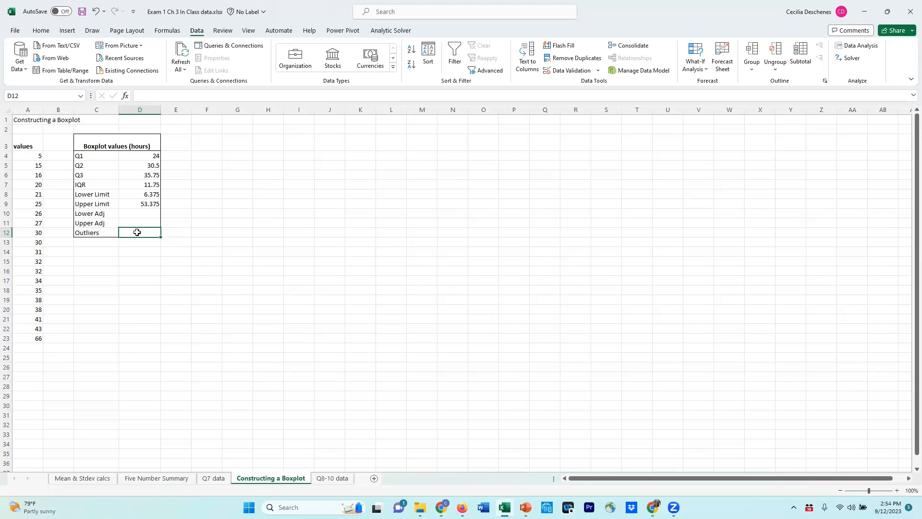
text(=5)
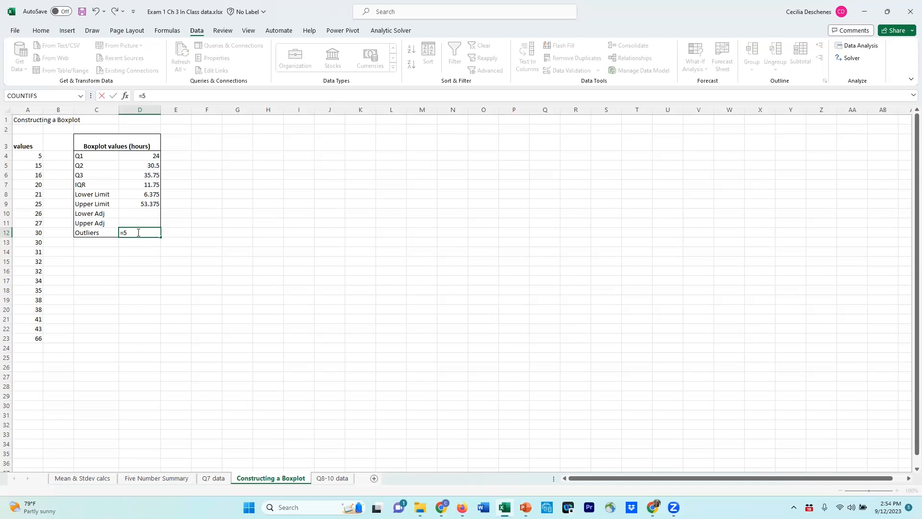
key(BackSpace)
key(BackSpace)
text(5)
key(Return)
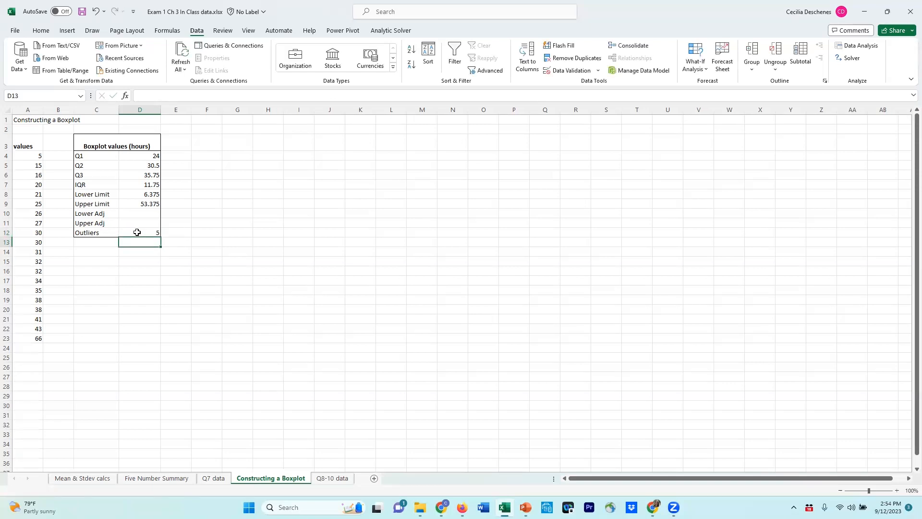
click(137, 232)
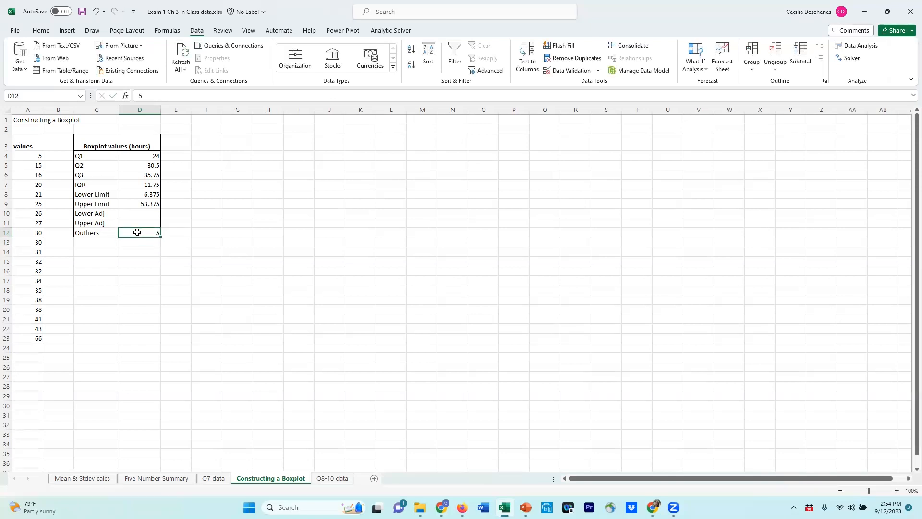
Fill the lower adjacent value in cell D10 with a reference to the smallest value inside the limits, =A5
click(135, 213)
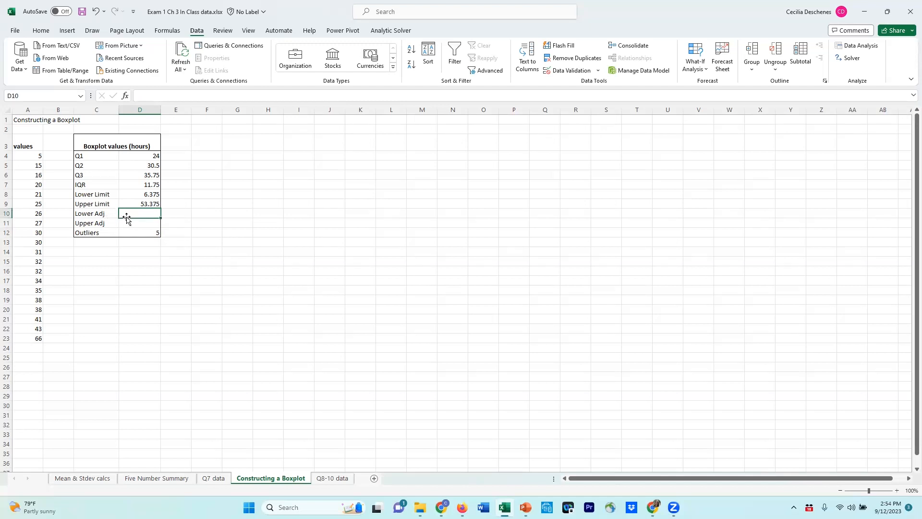
click(152, 194)
click(140, 213)
click(34, 167)
click(133, 213)
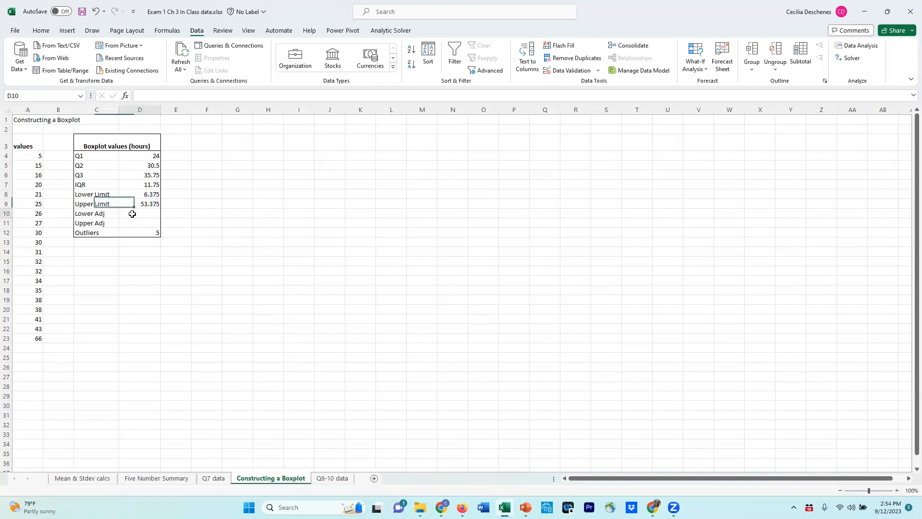
text(=)
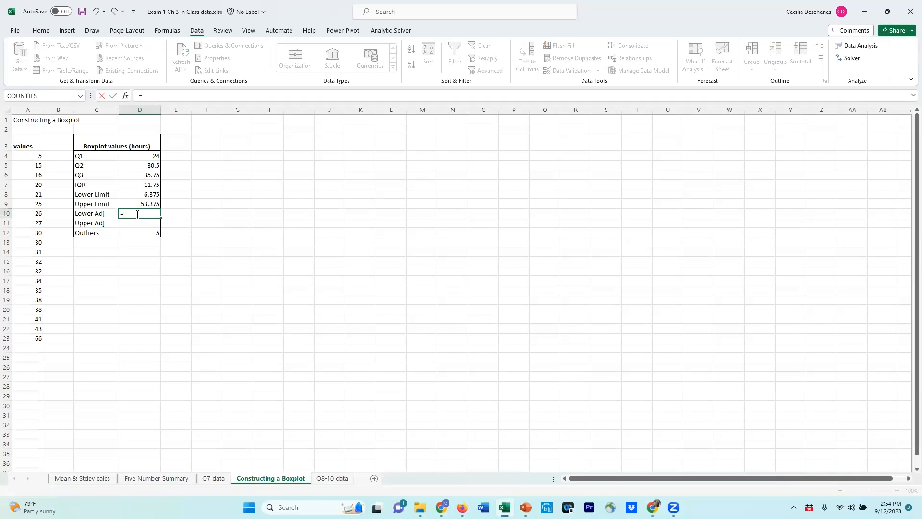
click(29, 166)
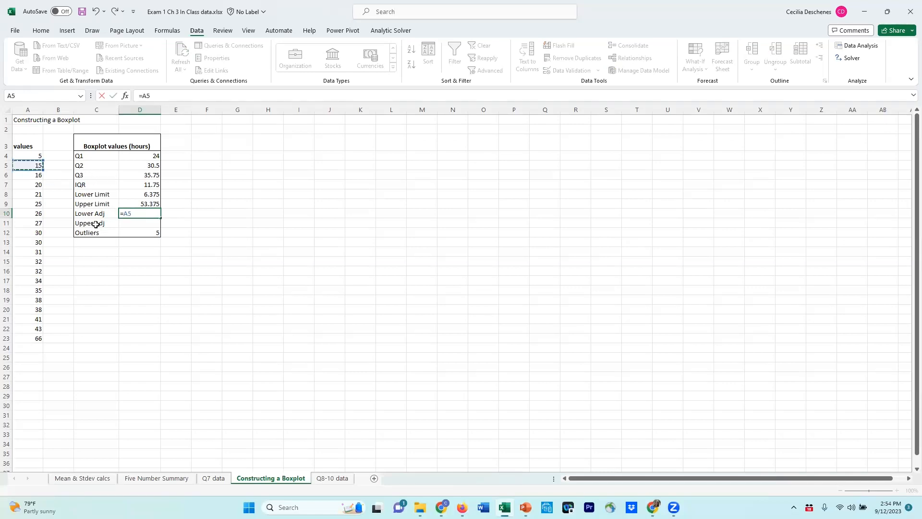
key(Return)
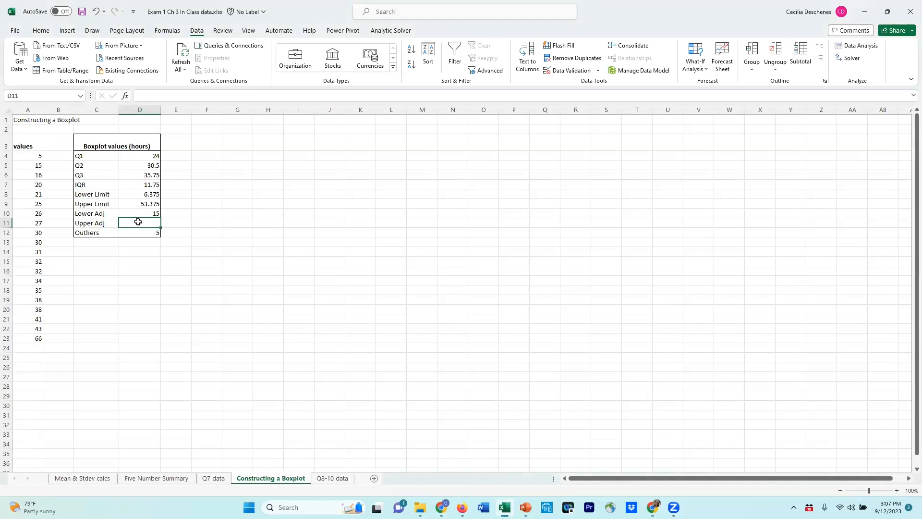
Fill the upper adjacent value in cell D11 with a reference to the largest value below the upper limit, =A22
click(145, 205)
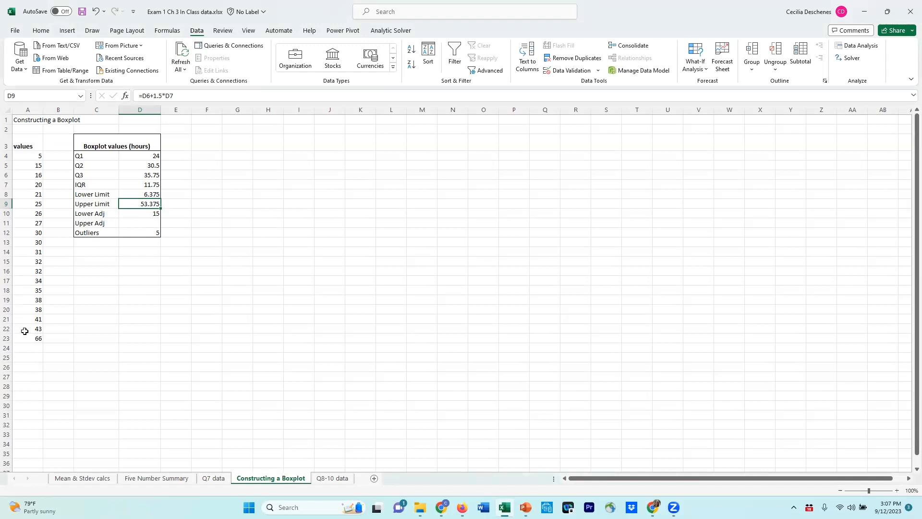
click(147, 221)
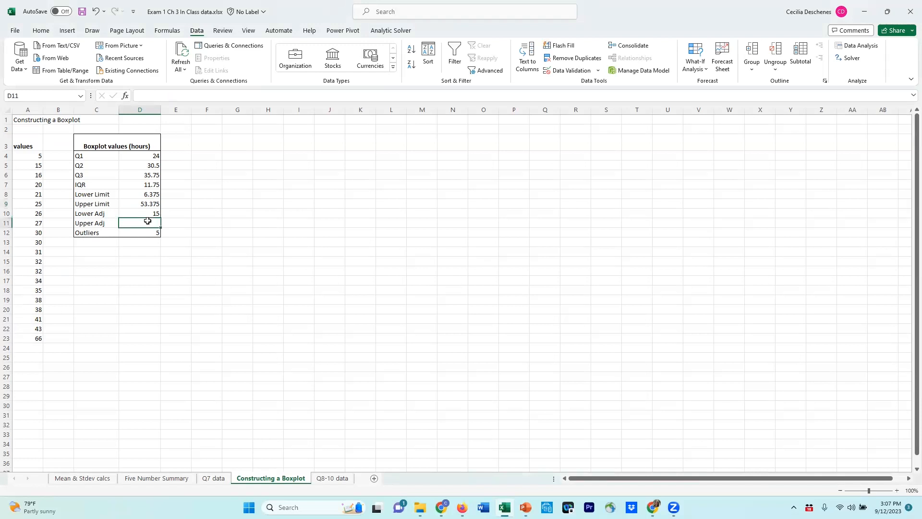
text(=)
click(35, 329)
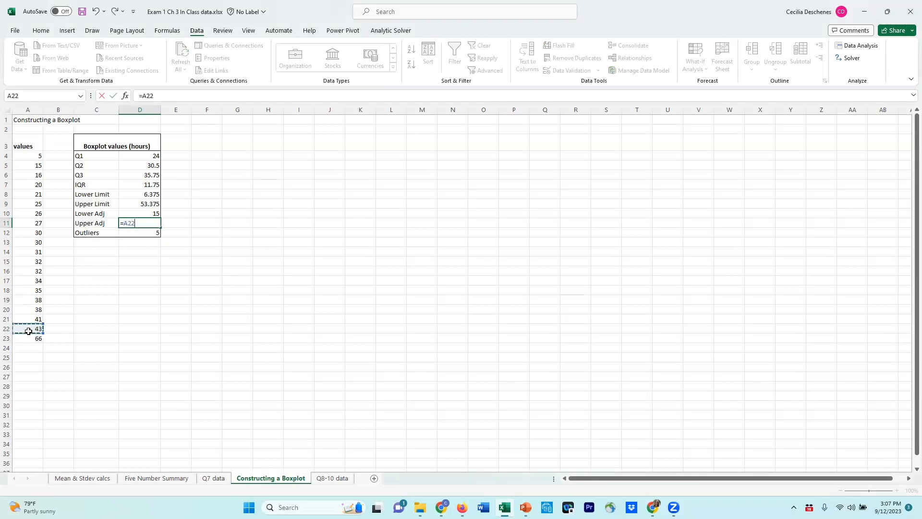
key(Return)
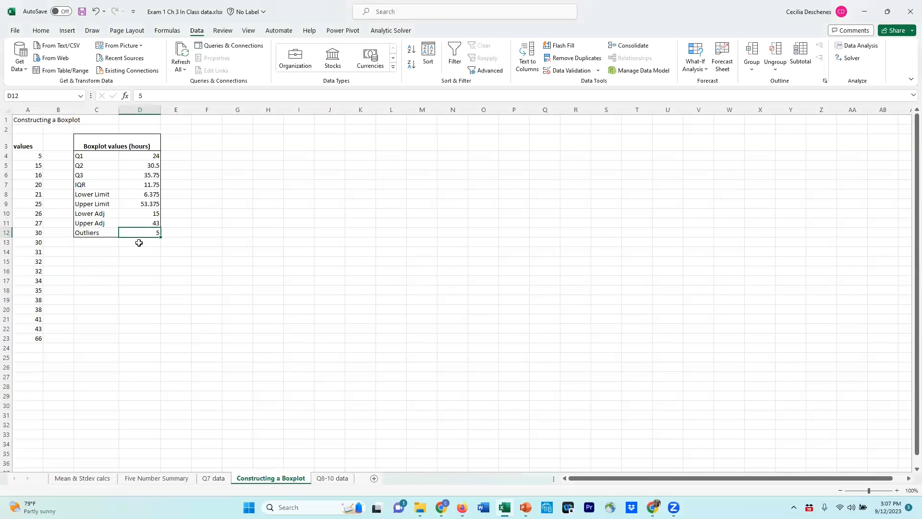
Check the largest data value against the upper limit and add 66 to the outliers in D12 so it reads "5, 66"
click(37, 339)
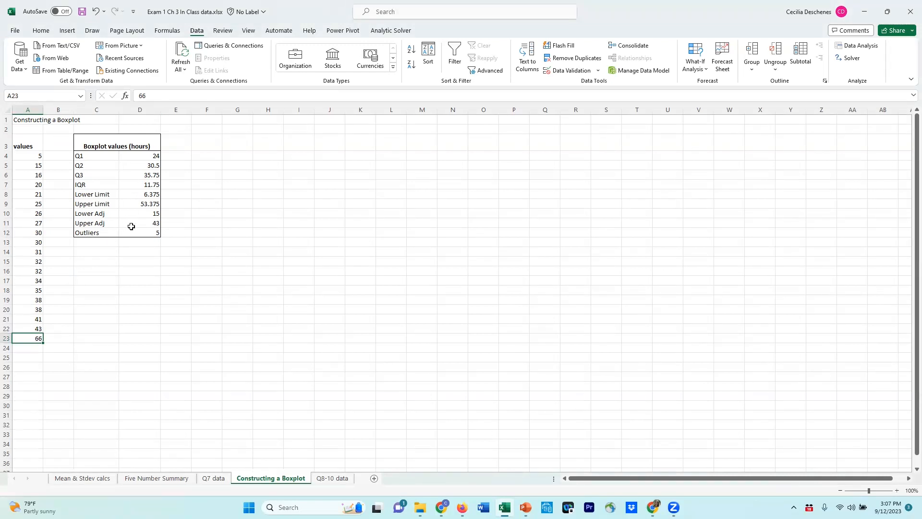
click(139, 207)
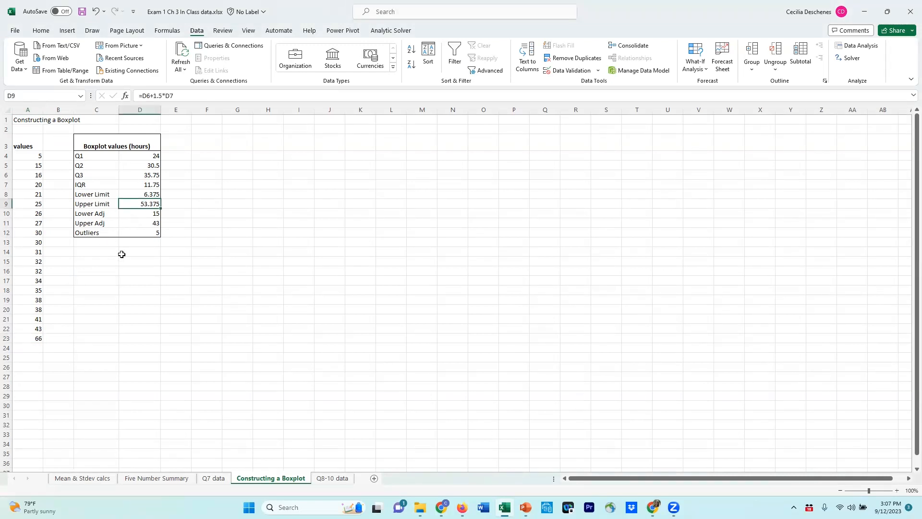
click(142, 231)
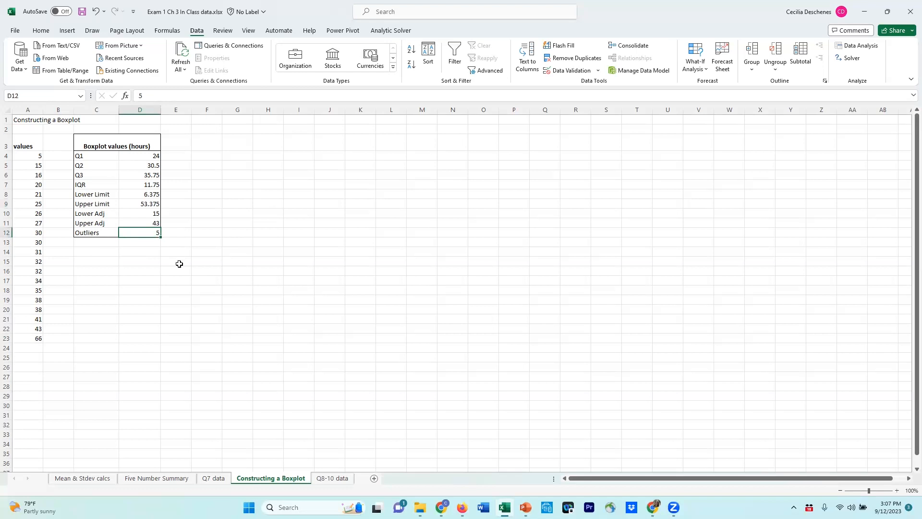
click(142, 97)
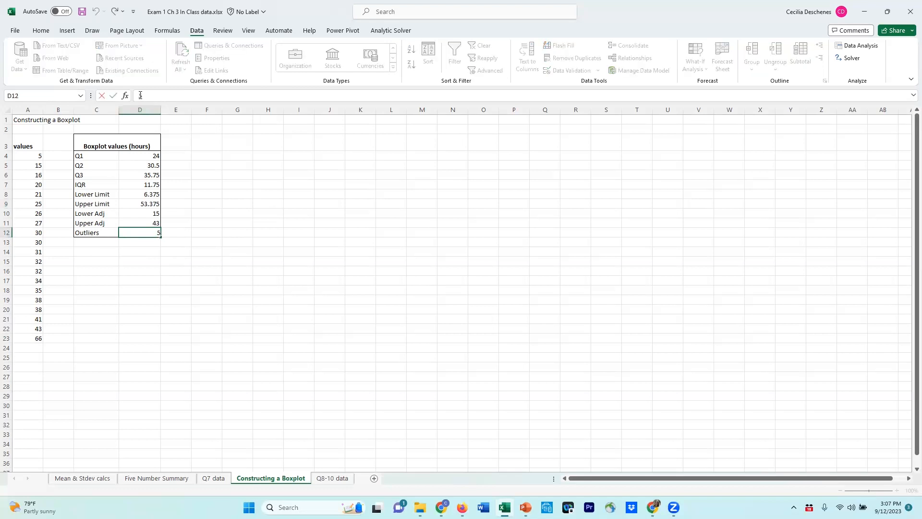
text(, 66)
key(Return)
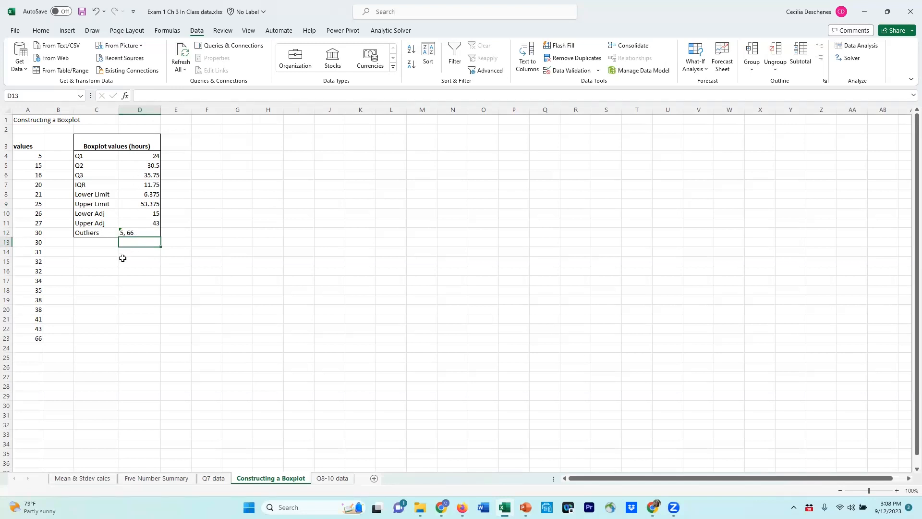
Center the boxplot results in cells D4:D12 horizontally
click(124, 234)
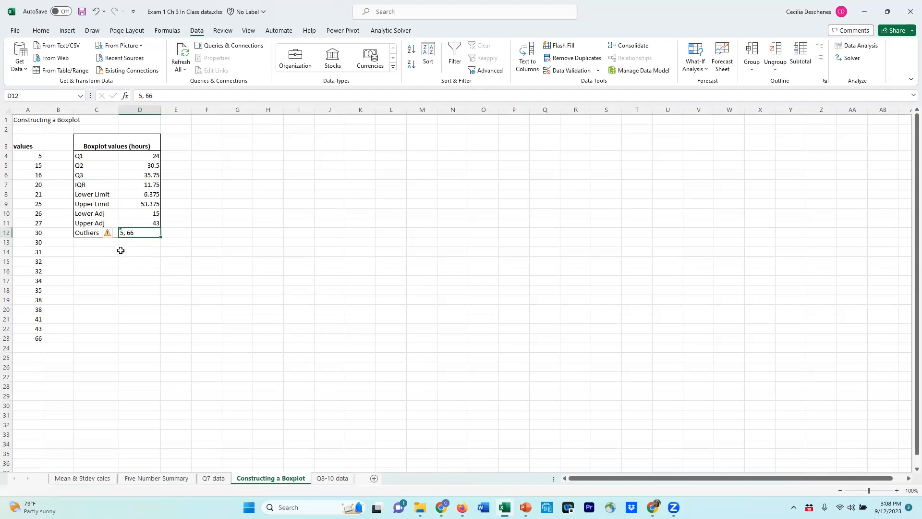
click(139, 252)
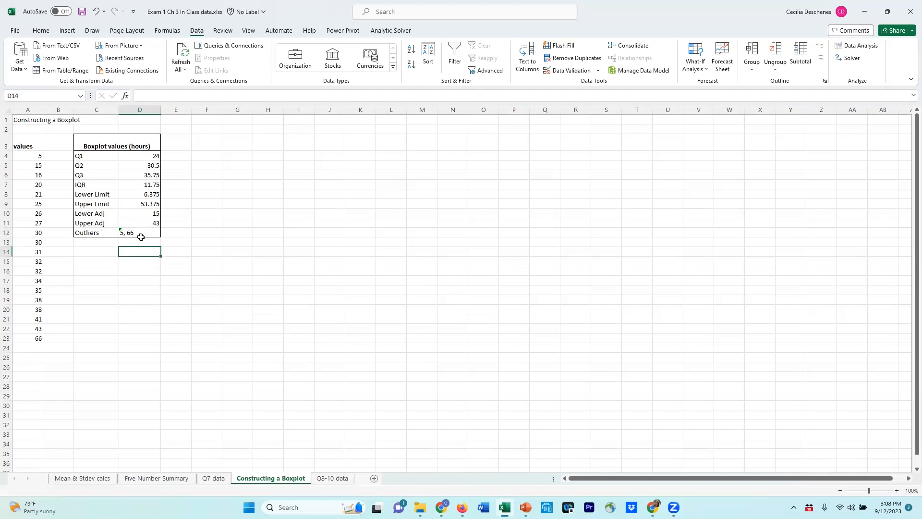
drag(141, 156, 138, 231)
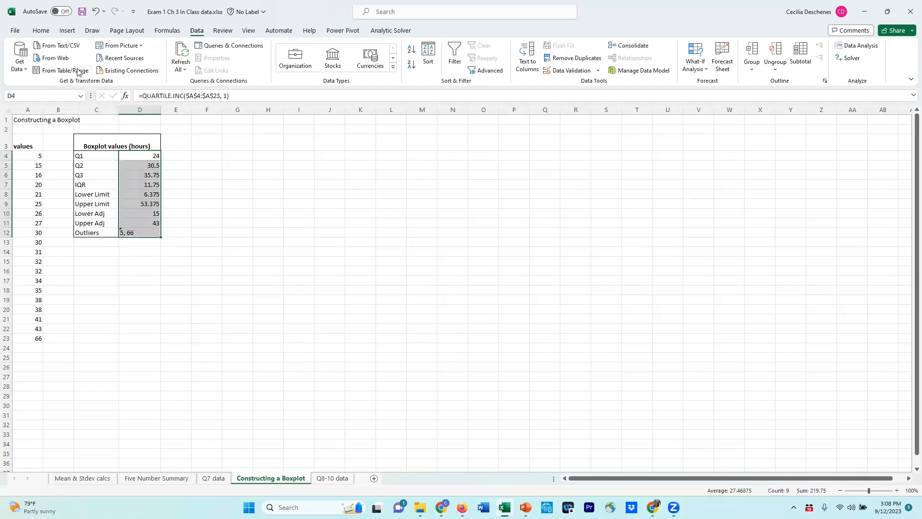
click(41, 31)
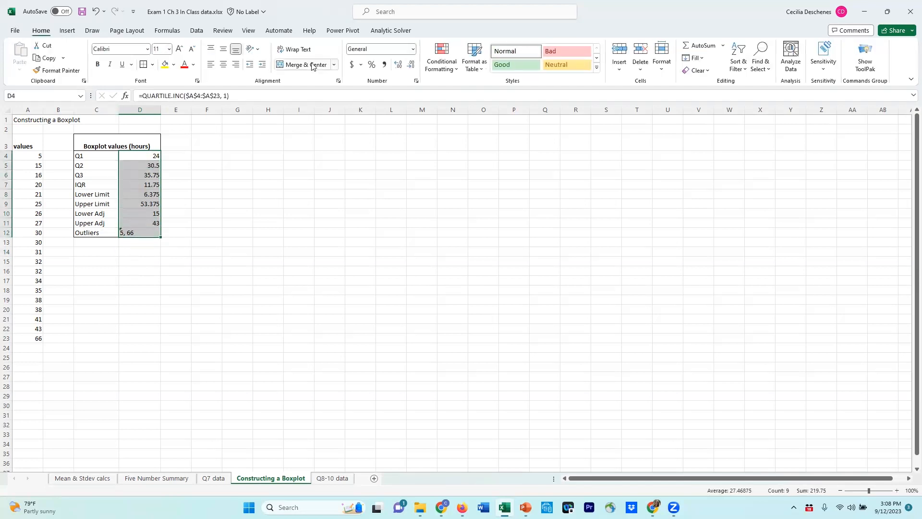
click(222, 64)
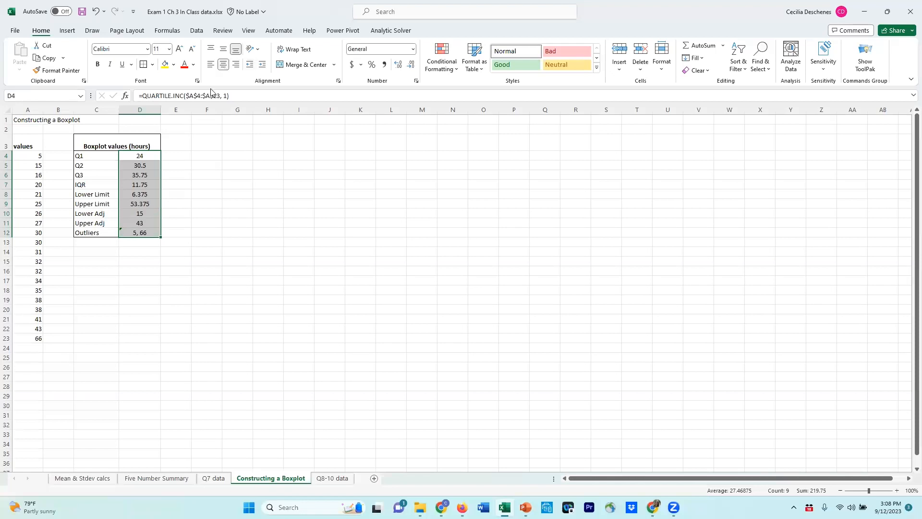
click(135, 272)
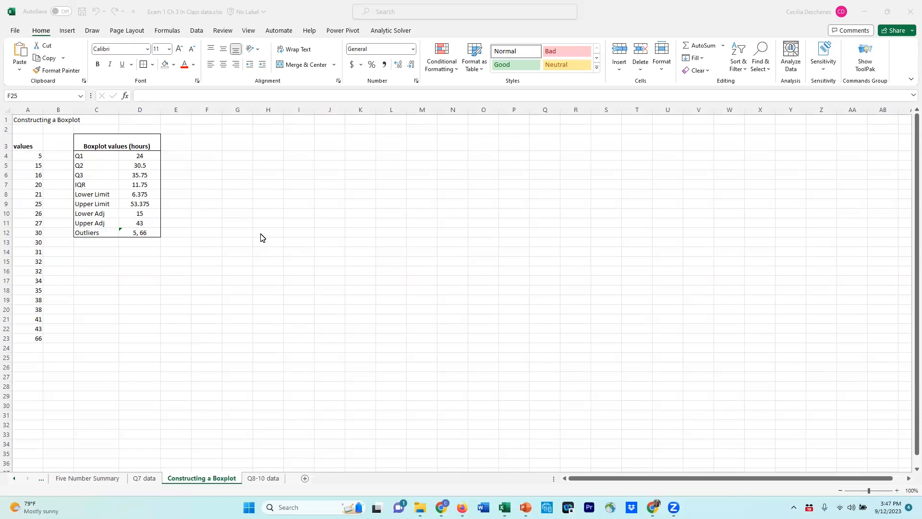
Insert a Box and Whisker chart of A3:A23 and fit it beside the boxplot values table, spanning about E3:J21
click(25, 144)
drag(24, 145, 13, 339)
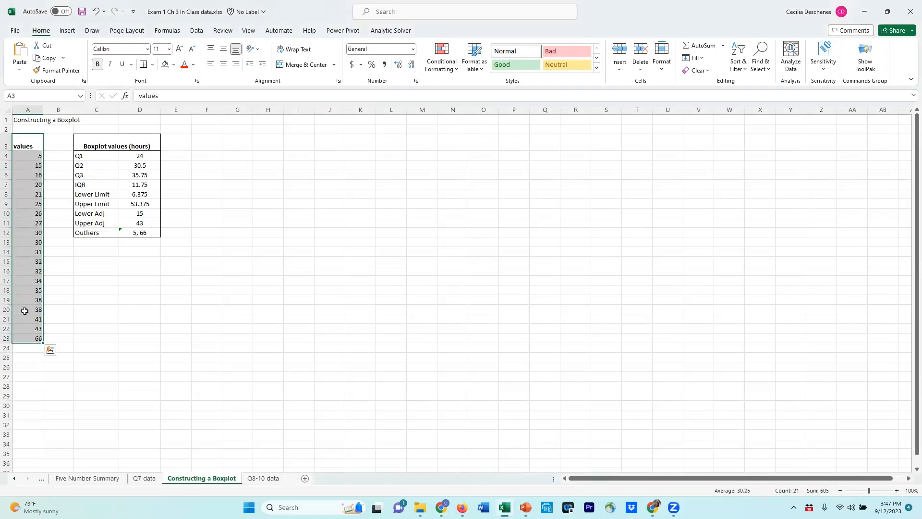
click(66, 31)
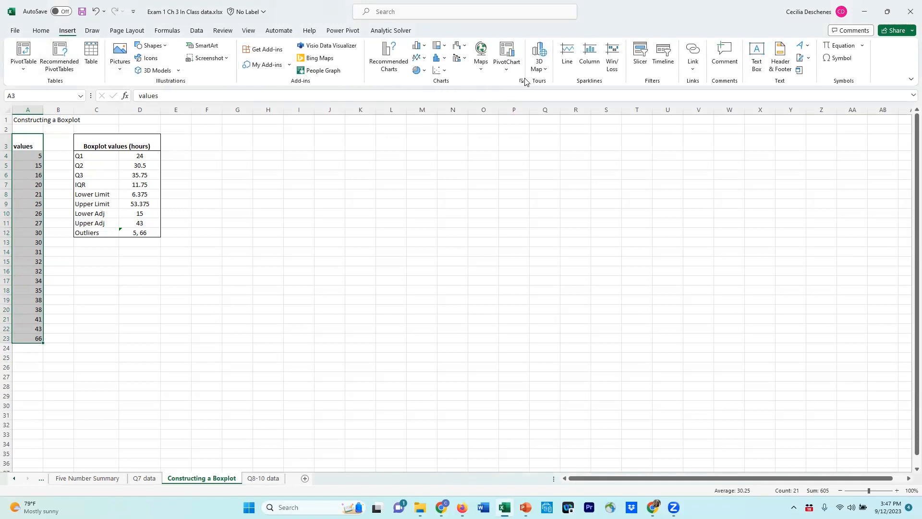
click(444, 72)
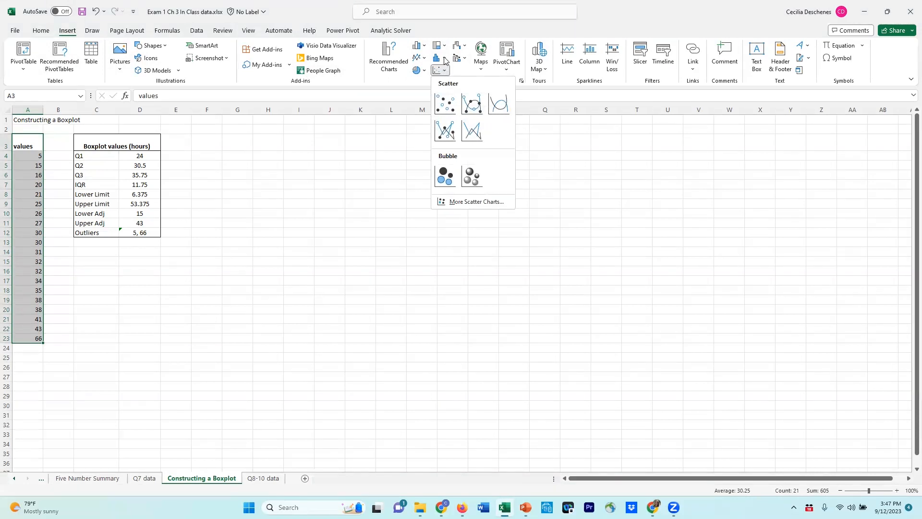
click(445, 60)
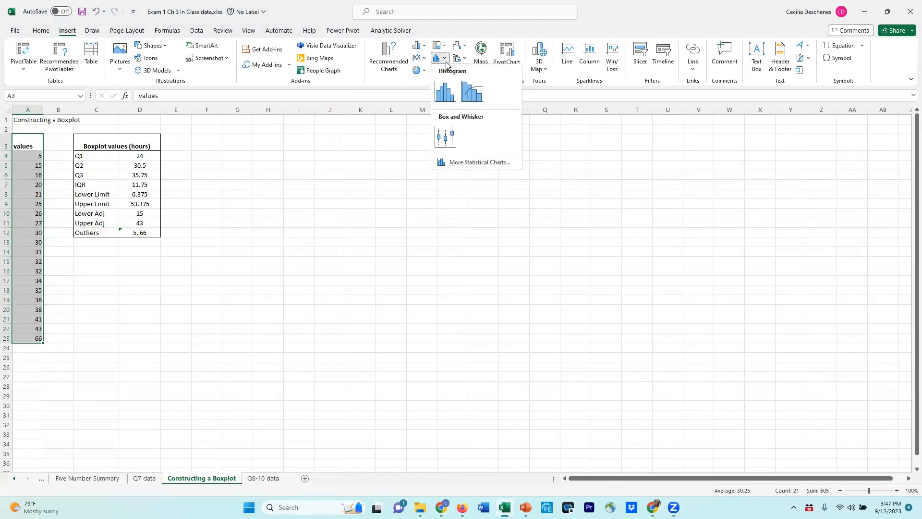
click(445, 131)
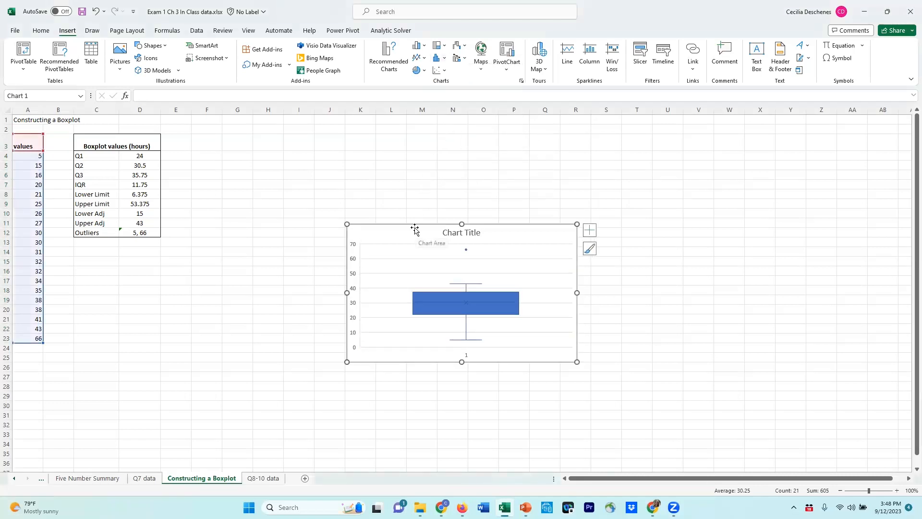
drag(414, 226, 231, 133)
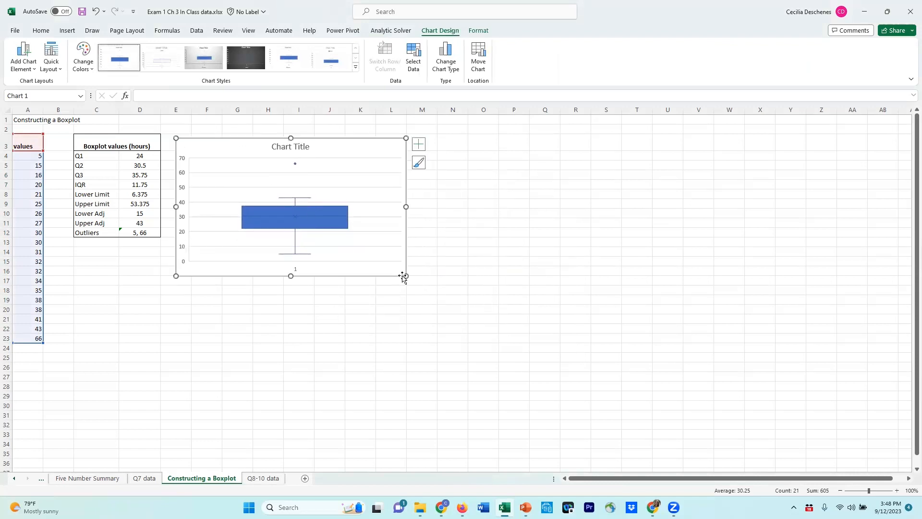
drag(404, 277, 328, 322)
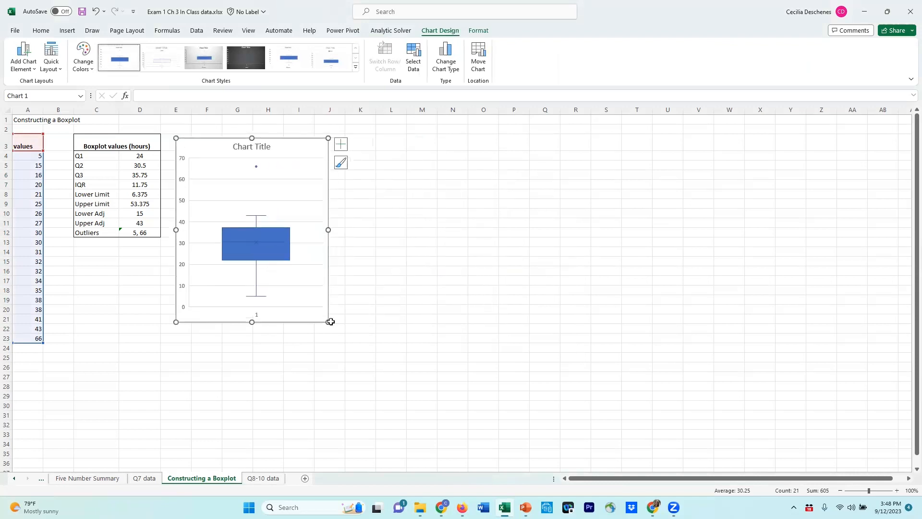
Change the chart title to "Boxplot of Values"
click(253, 146)
click(253, 146)
text(Box)
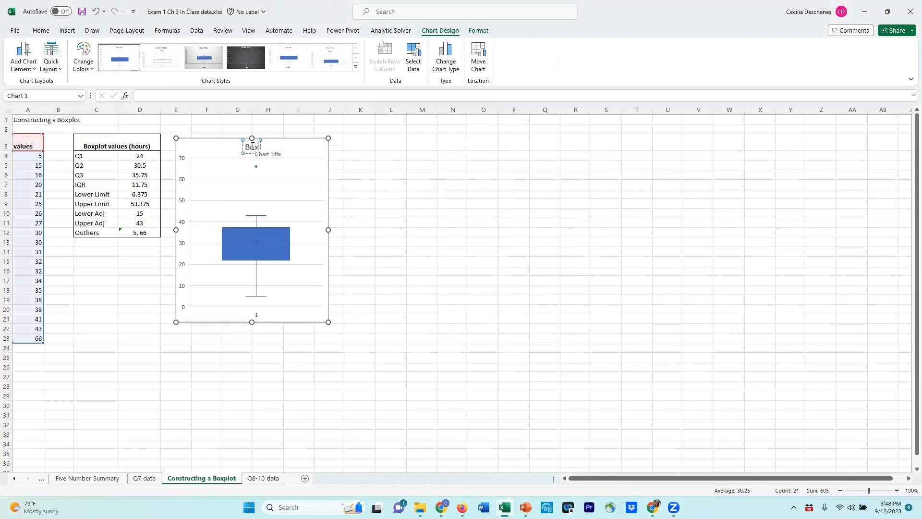
text(plot of Values)
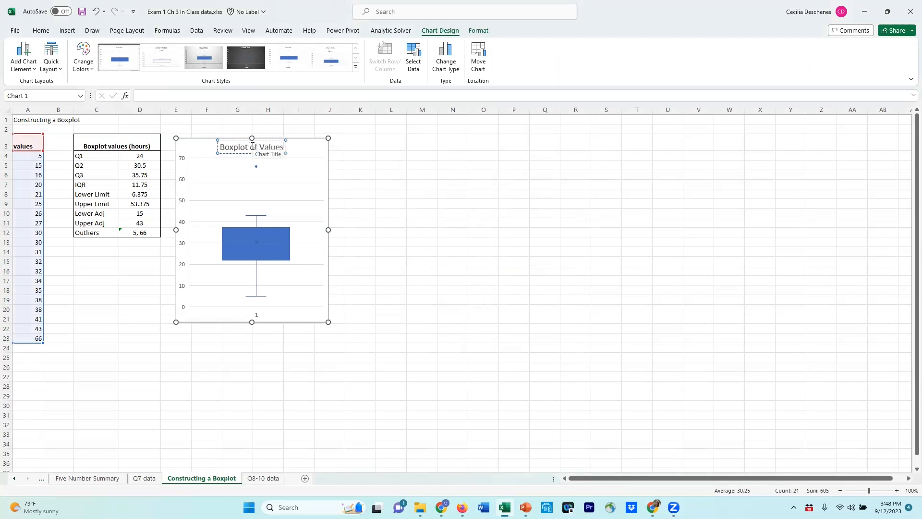
Switch the Q1 formula in D4 to the exclusive quartile function, =QUARTILE.EXC($A$4:$A$23, 1)
click(348, 171)
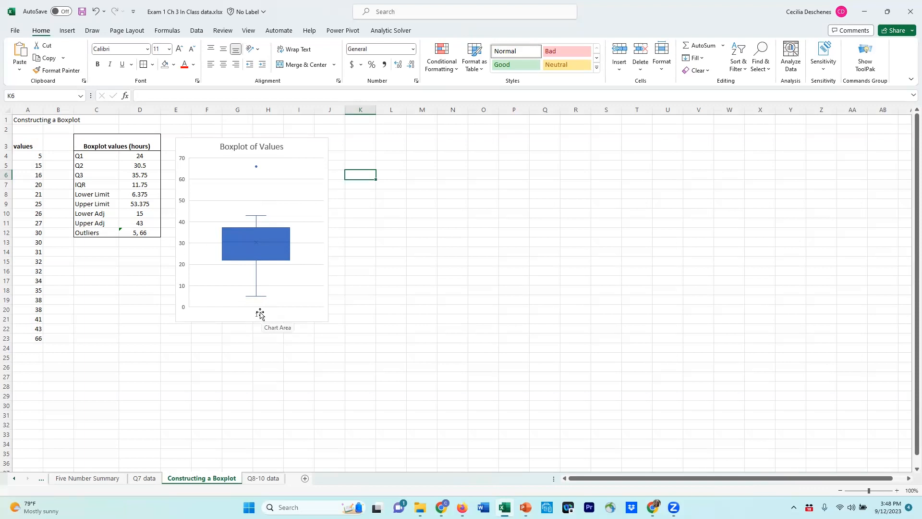
mouse_move(255, 300)
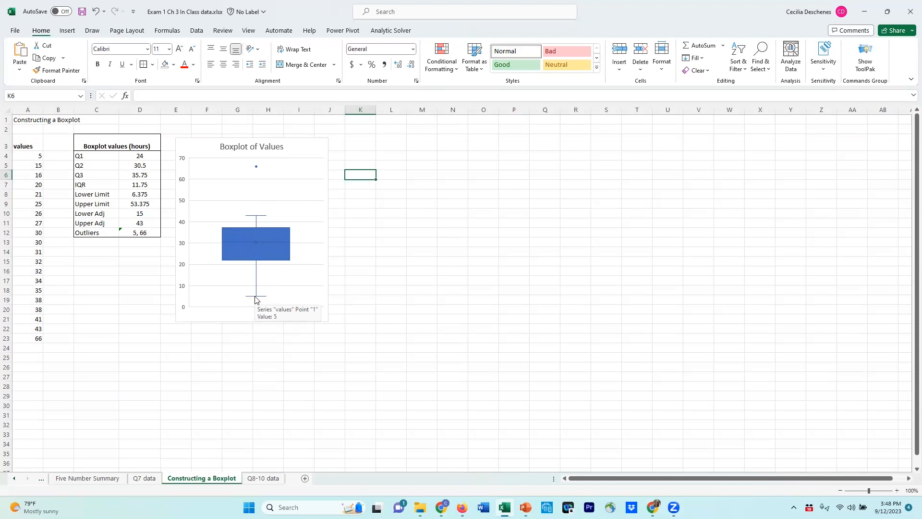
click(140, 156)
double_click(181, 96)
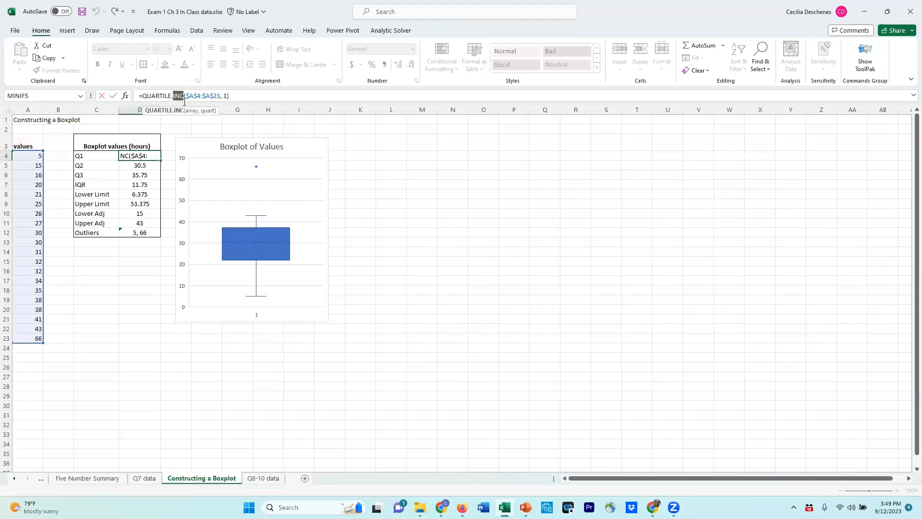
text(Exc)
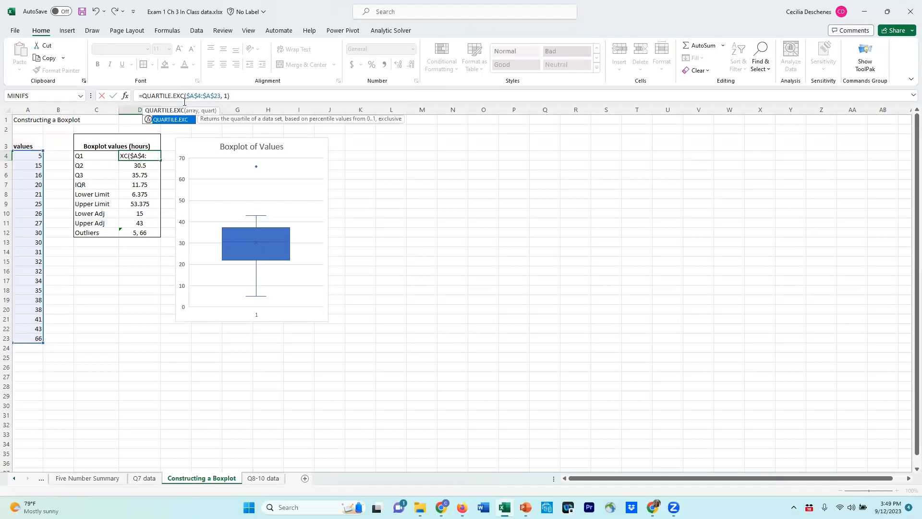
key(Return)
Switch the Q2 formula in D5 to the exclusive quartile function, =QUARTILE.EXC(A4:A23, 2)
click(184, 99)
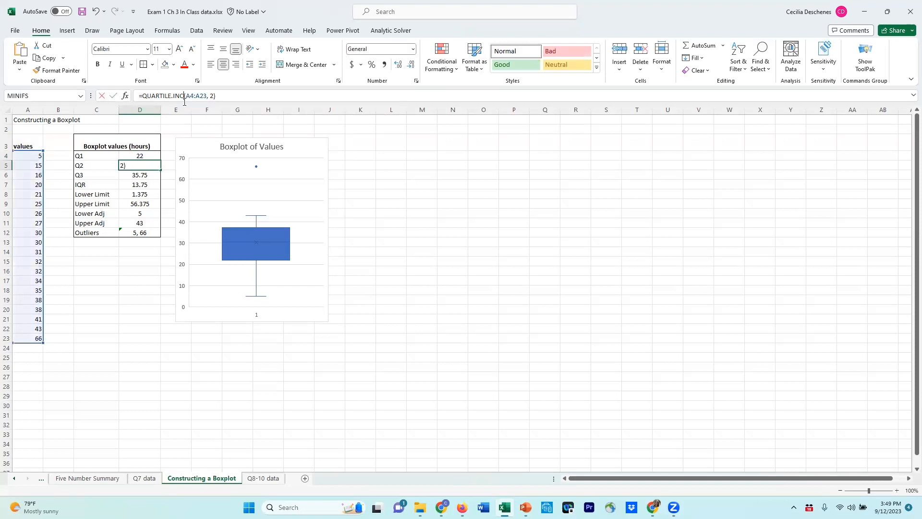
key(BackSpace)
key(BackSpace)
key(BackSpace)
text(exc)
key(Return)
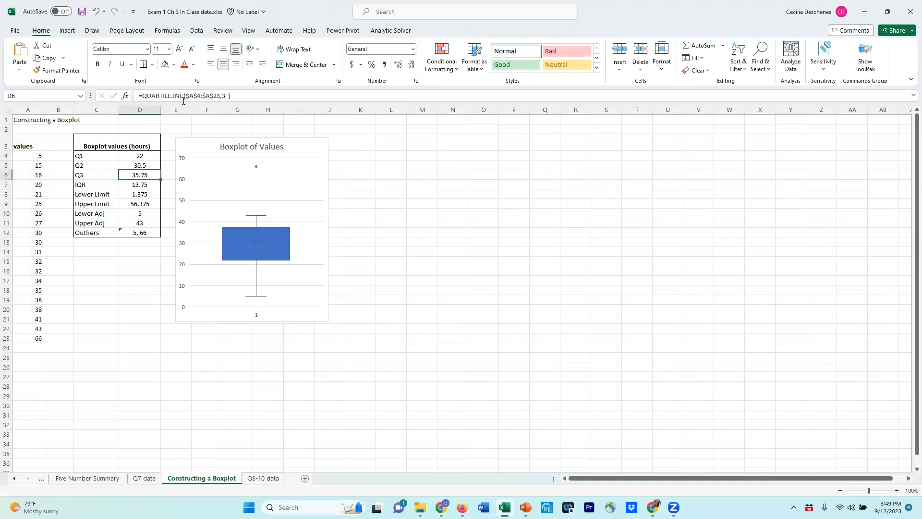
Switch the Q3 formula in D6 to the exclusive quartile function, =QUARTILE.EXC($A$4:$A$23,3)
click(183, 93)
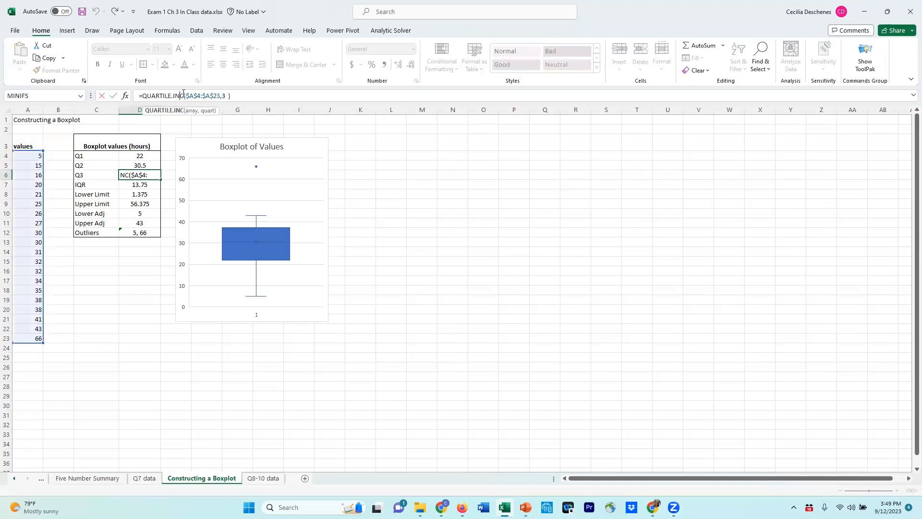
key(BackSpace)
key(BackSpace)
key(BackSpace)
text(EXC)
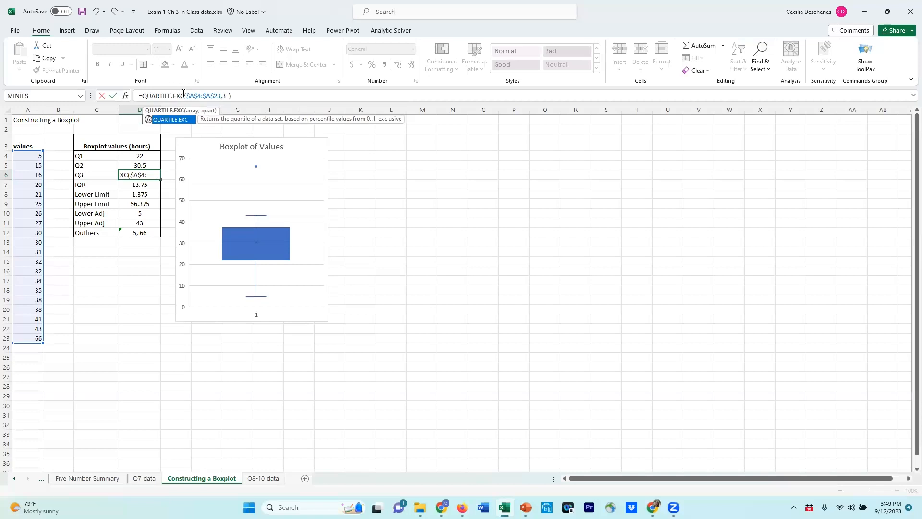
key(Return)
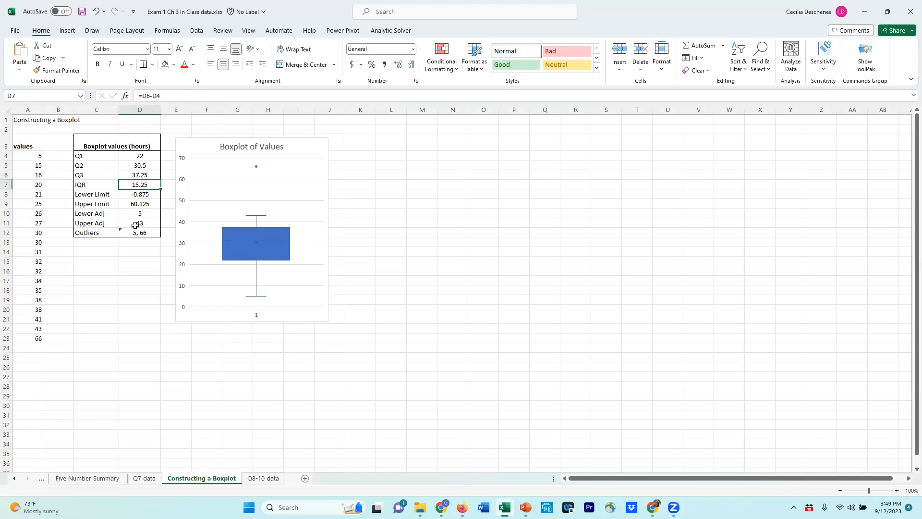
Remove 5 from the outliers in D12 so that the cell contains only 66
click(138, 215)
click(138, 232)
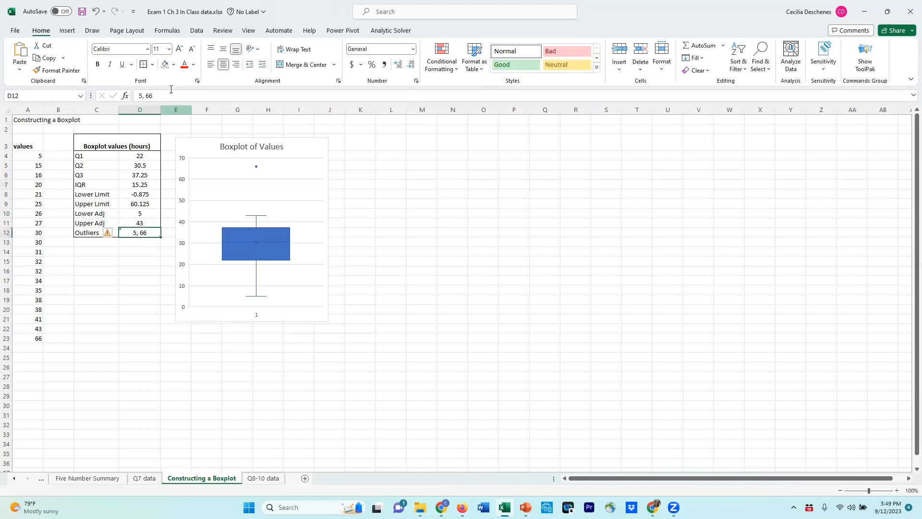
click(141, 96)
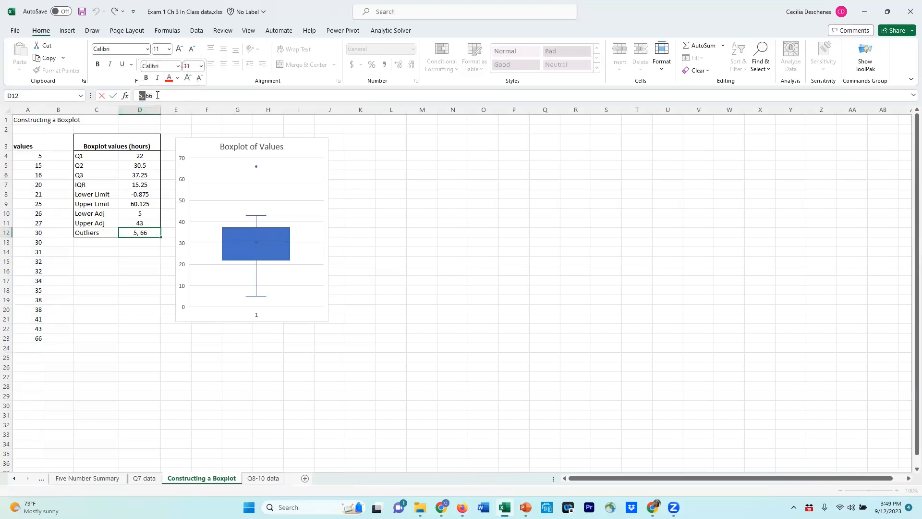
key(BackSpace)
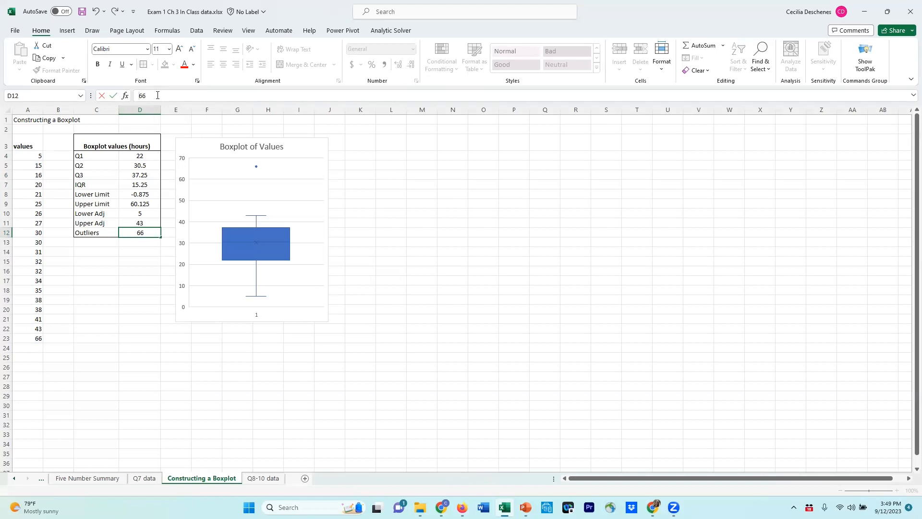
click(147, 250)
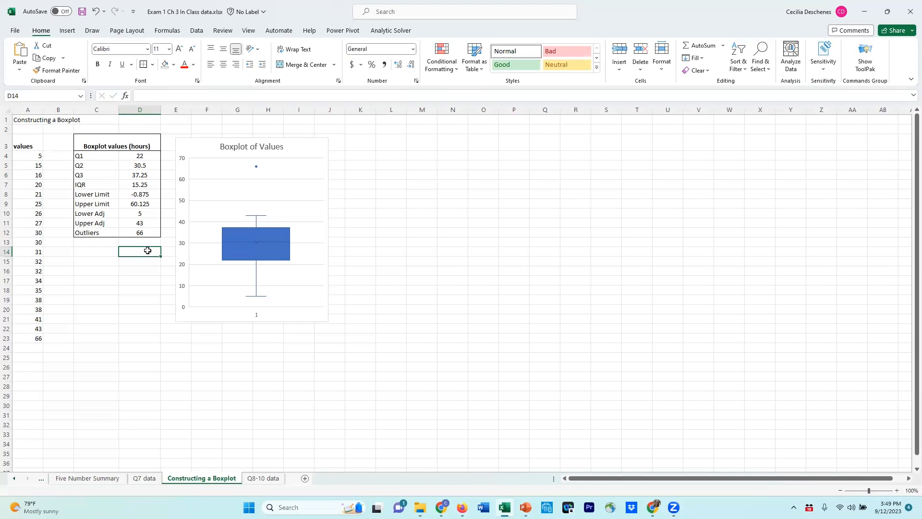
Examine the exclusive quartile formula for Q1 in D4 against the boxplot chart
click(144, 158)
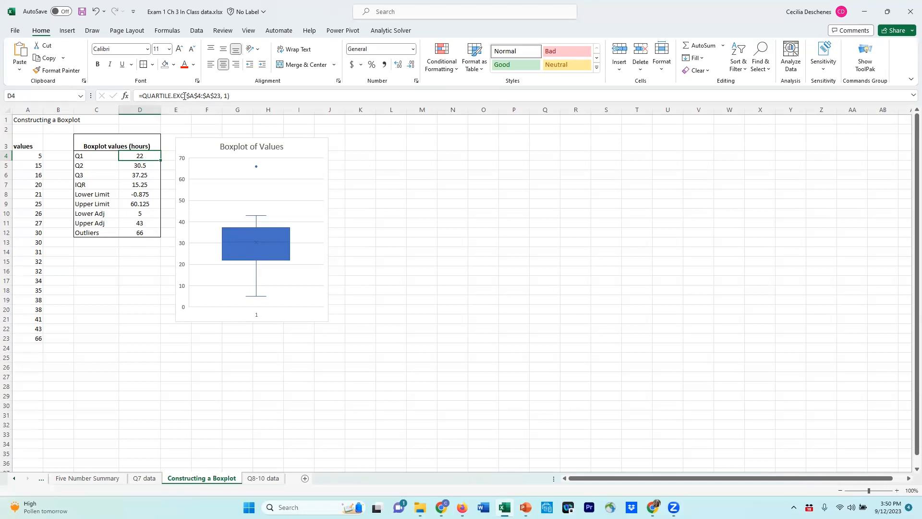
click(200, 96)
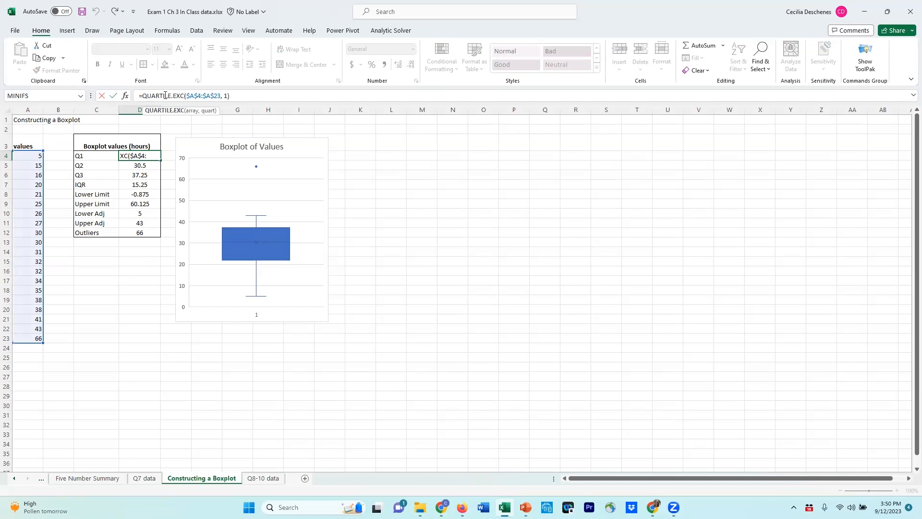
click(135, 279)
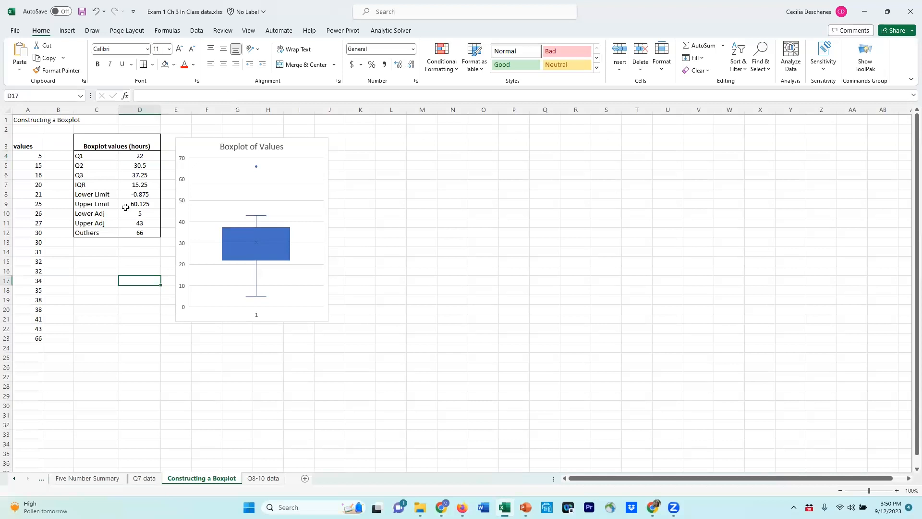
click(136, 156)
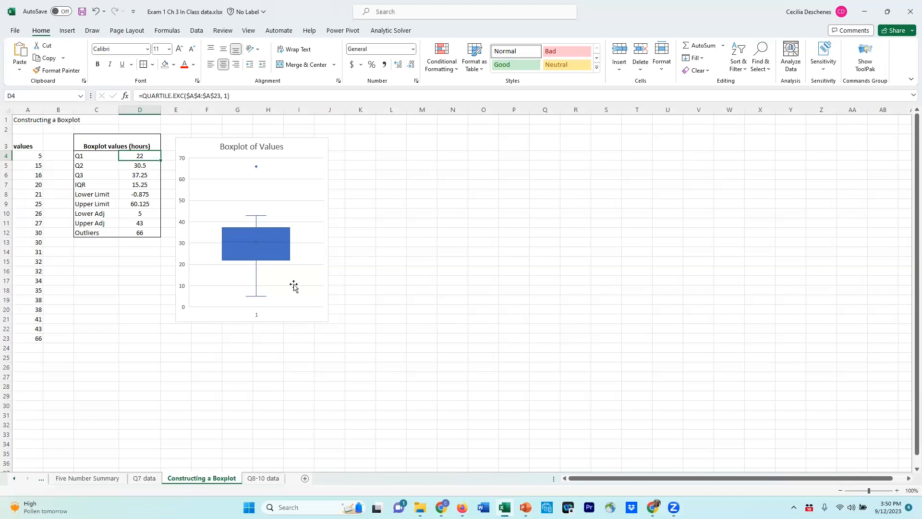
click(316, 281)
click(316, 315)
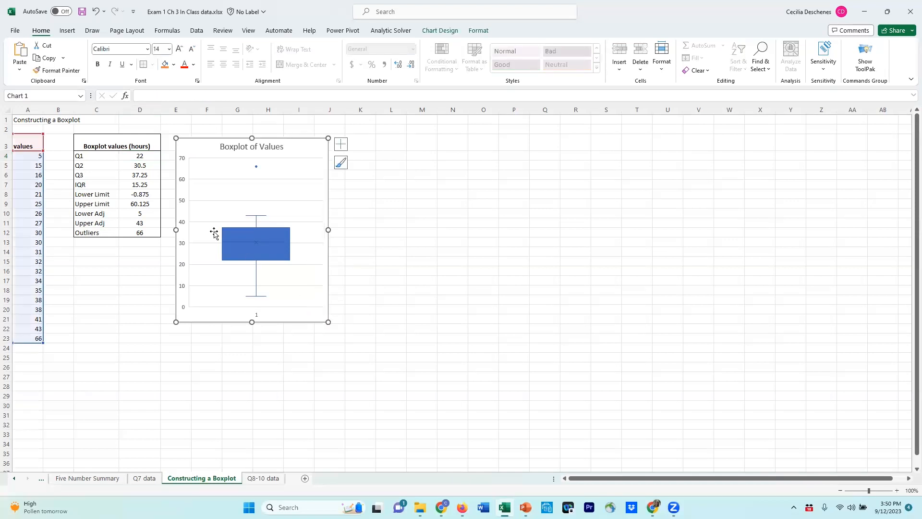
Compare the lower limit and the lower and upper adjacent value formulas with the chart's whisker, box and outlier values
click(139, 193)
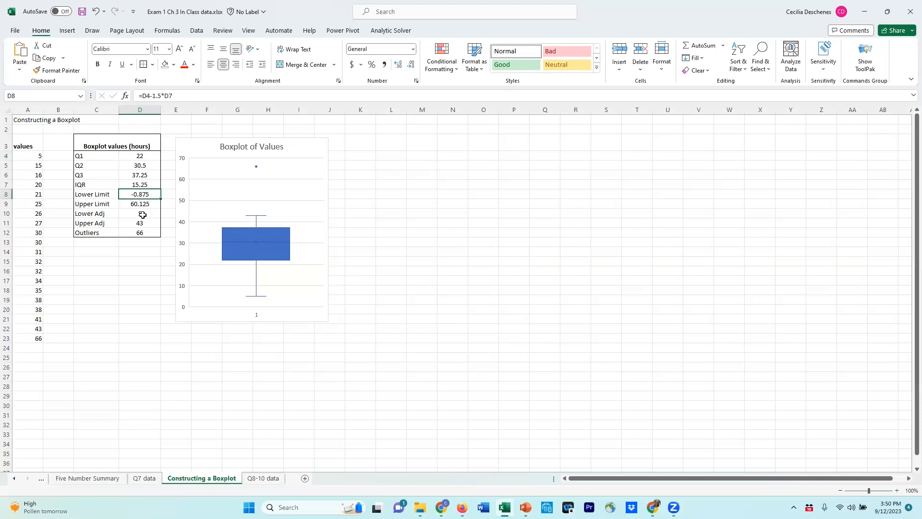
click(144, 214)
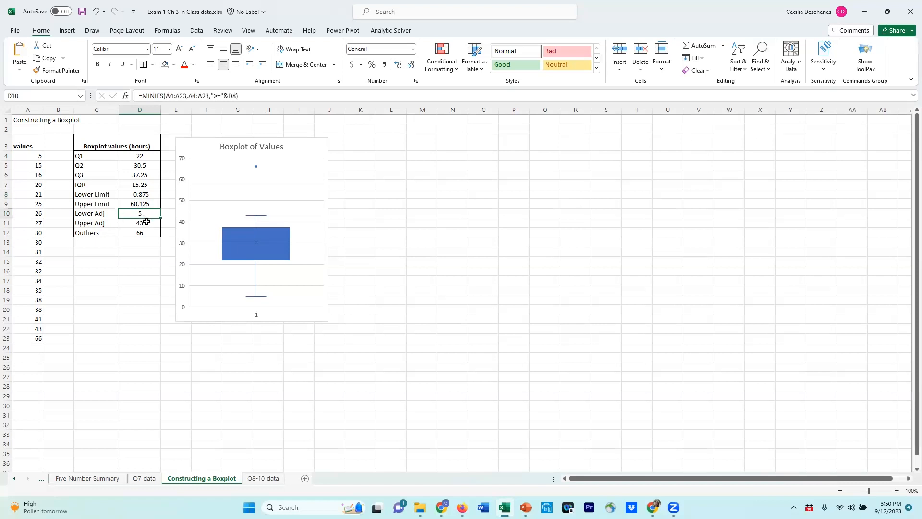
click(146, 223)
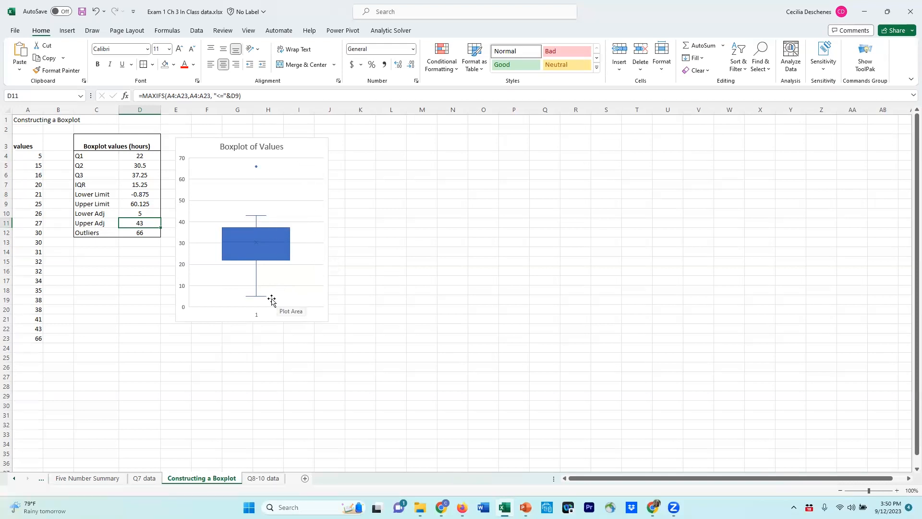
mouse_move(255, 300)
mouse_move(256, 264)
mouse_move(256, 242)
mouse_move(256, 169)
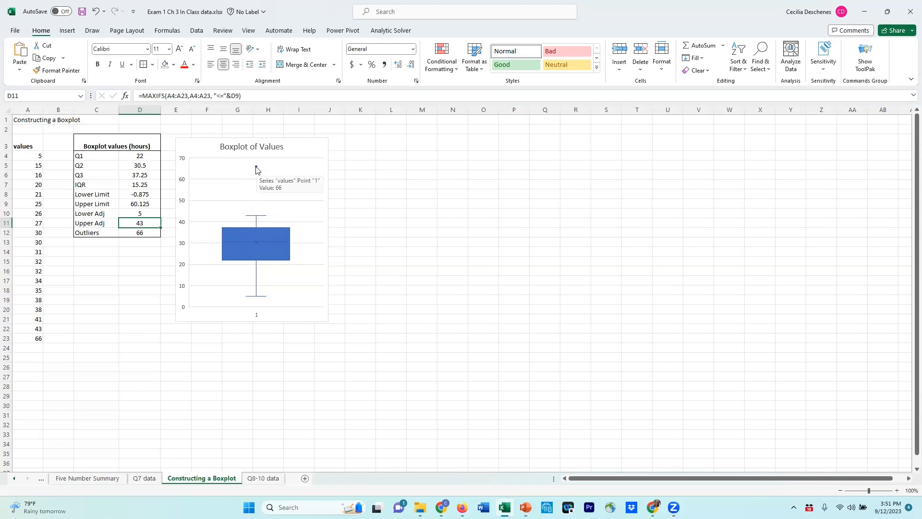